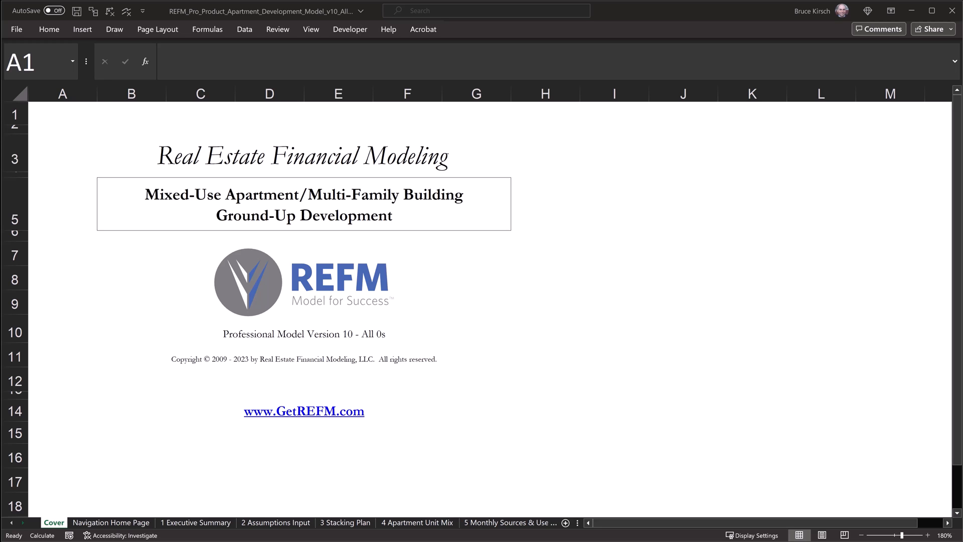
- Open the Navigation Home Page sheet and look through its full list of links to the model's sheets
click(63, 113)
key(ctrl+Page_Down)
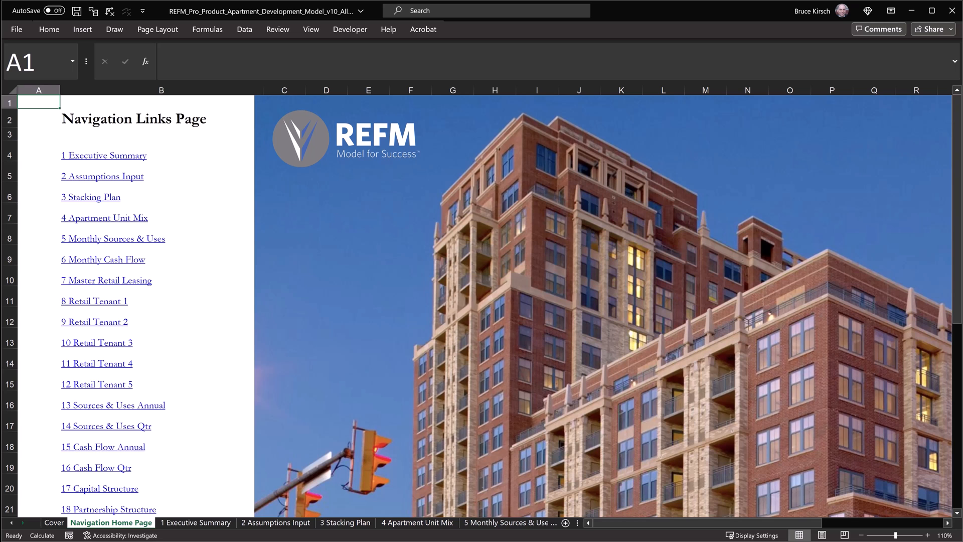
scroll(481, 305, down, 1)
scroll(482, 305, down, 2)
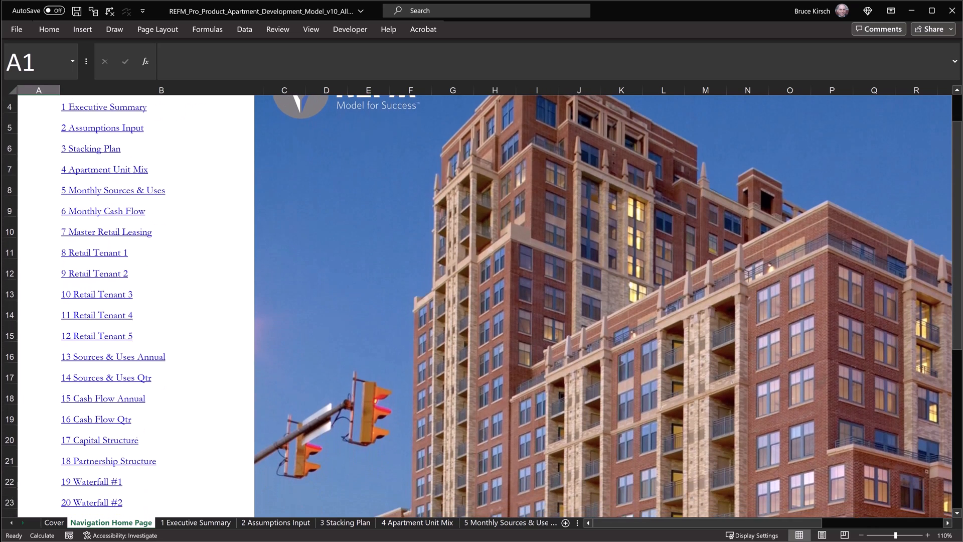
scroll(482, 306, down, 2)
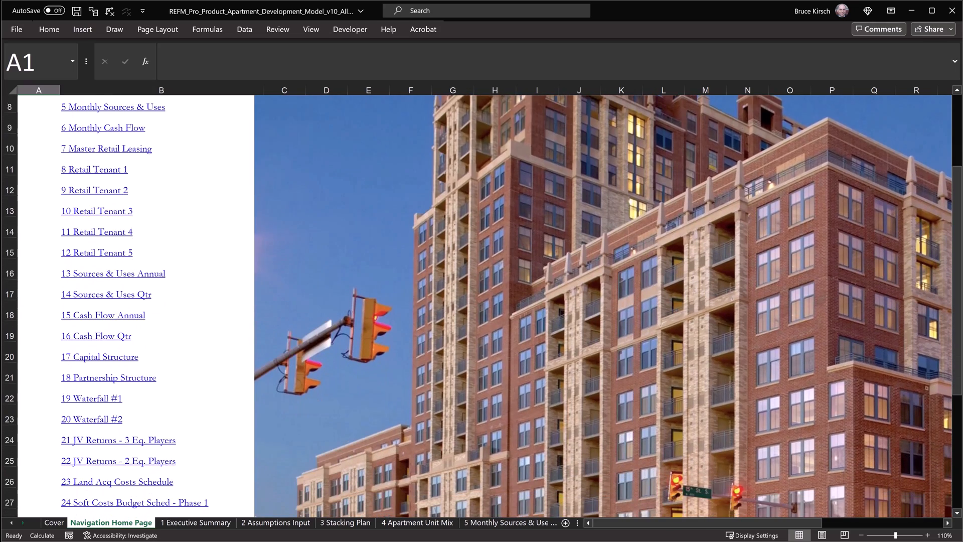
scroll(481, 306, down, 3)
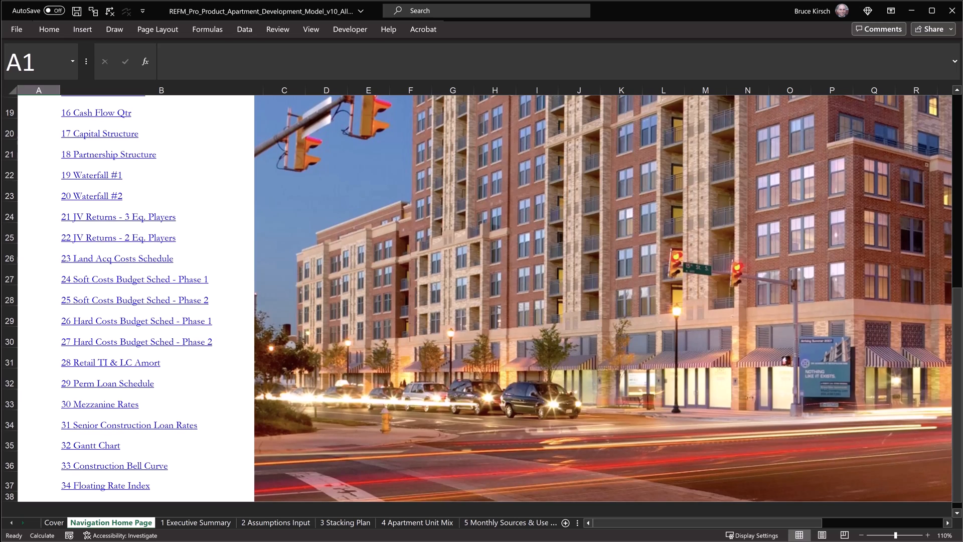
scroll(482, 305, up, 3)
scroll(482, 306, up, 4)
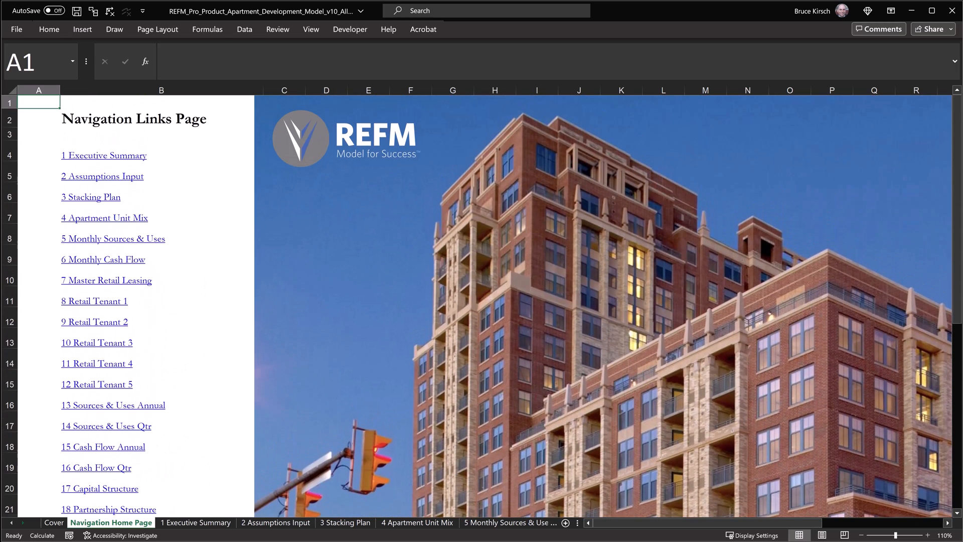
- Open the 2 Assumptions Input sheet and survey its development assumptions section and its operating and sale assumptions sections
click(79, 185)
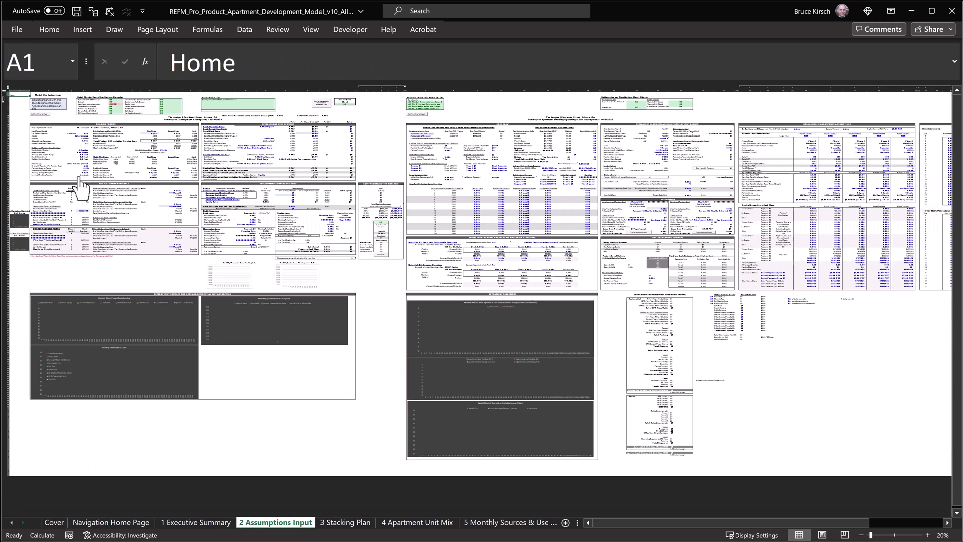
click(16, 106)
drag(360, 89, 4, 95)
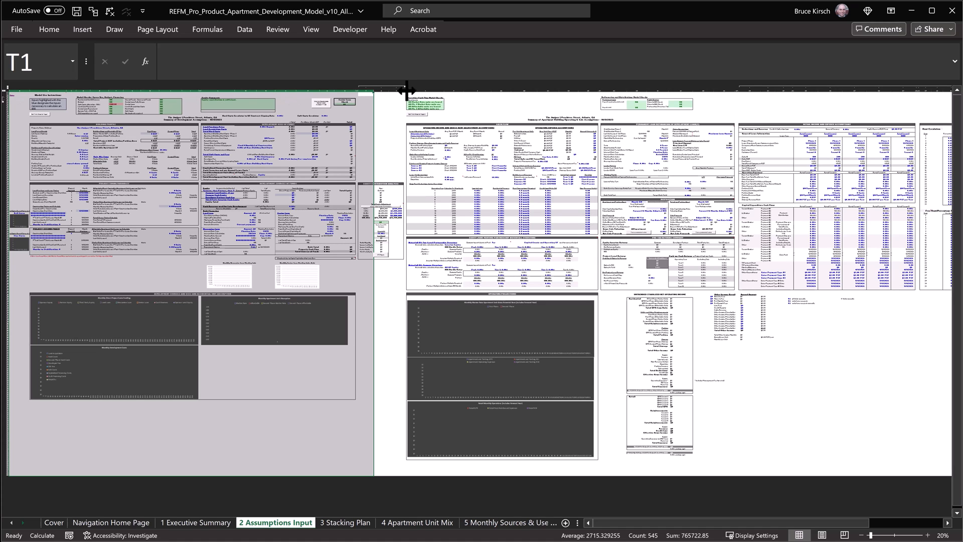
drag(407, 90, 903, 155)
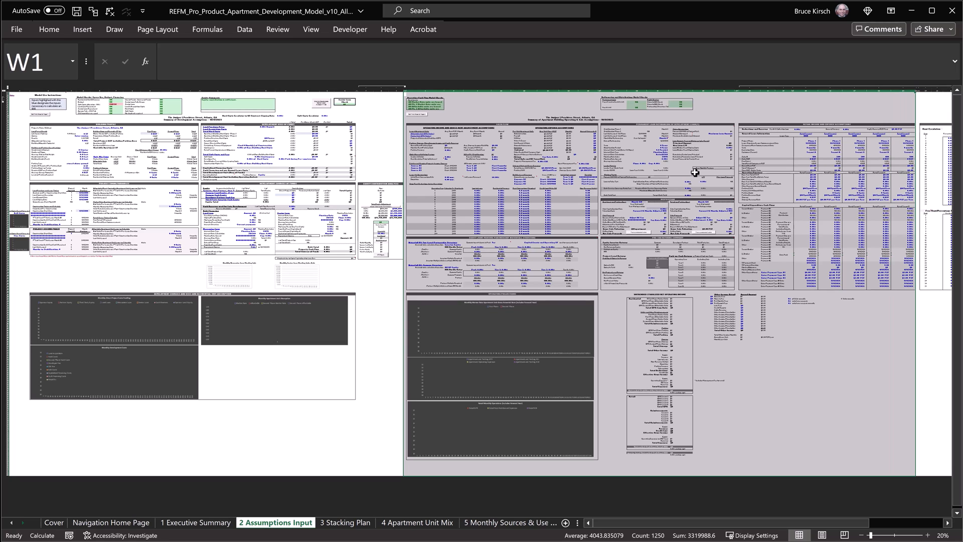
click(56, 126)
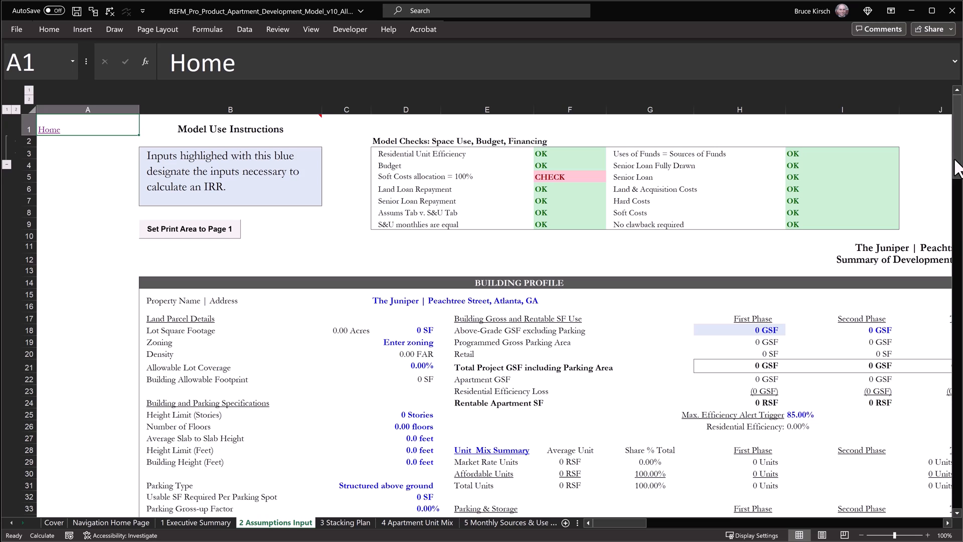
- Examine the Model Checks block for space use, budget and financing, including the source of the soft costs allocation check
scroll(812, 182, down, 1)
drag(407, 120, 840, 206)
click(585, 232)
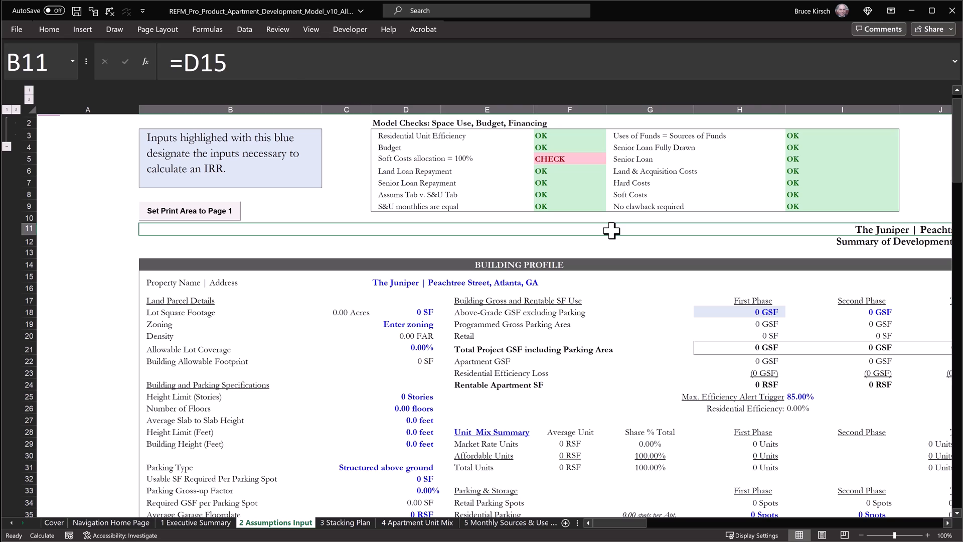
click(592, 159)
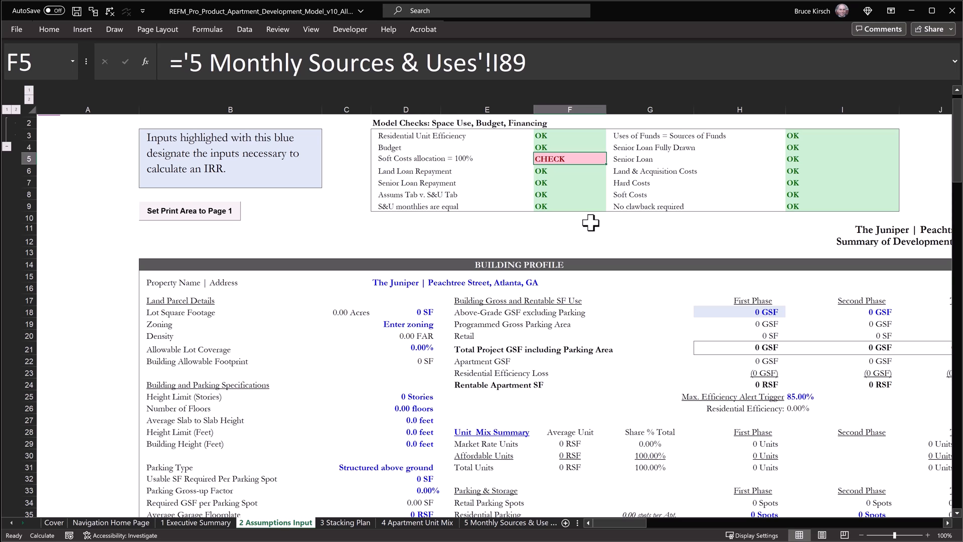
- Set the Lot Square Footage in the Building Profile's land parcel details to 25,000 SF
click(948, 523)
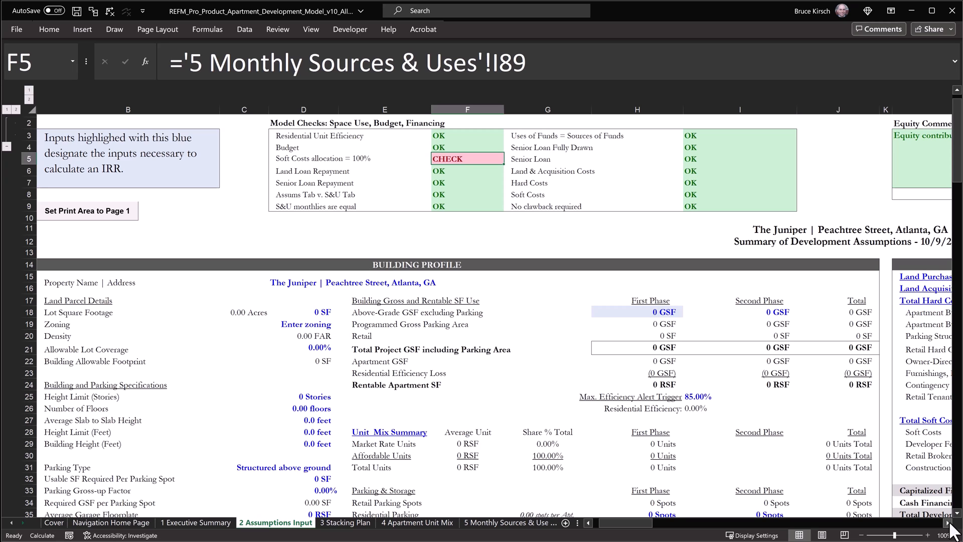
scroll(950, 529, down, 3)
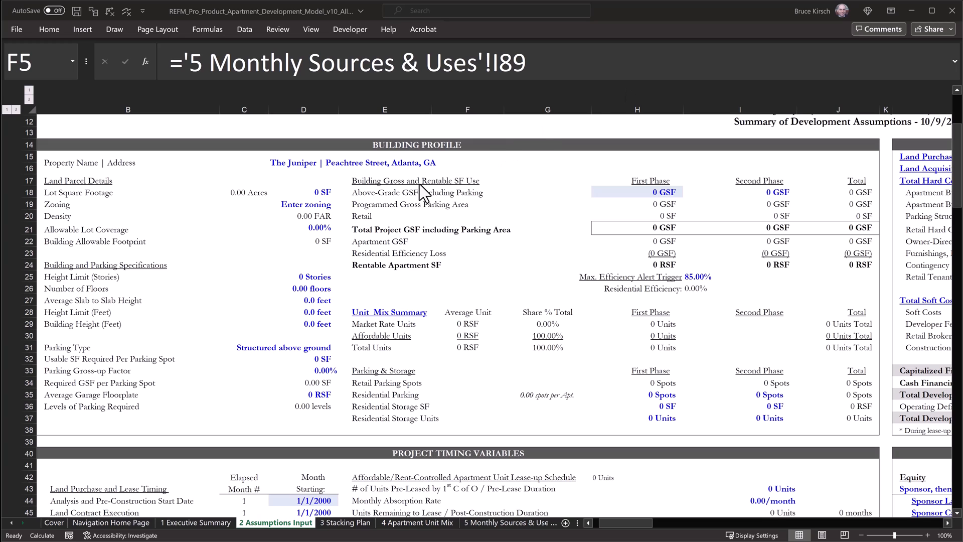
click(312, 193)
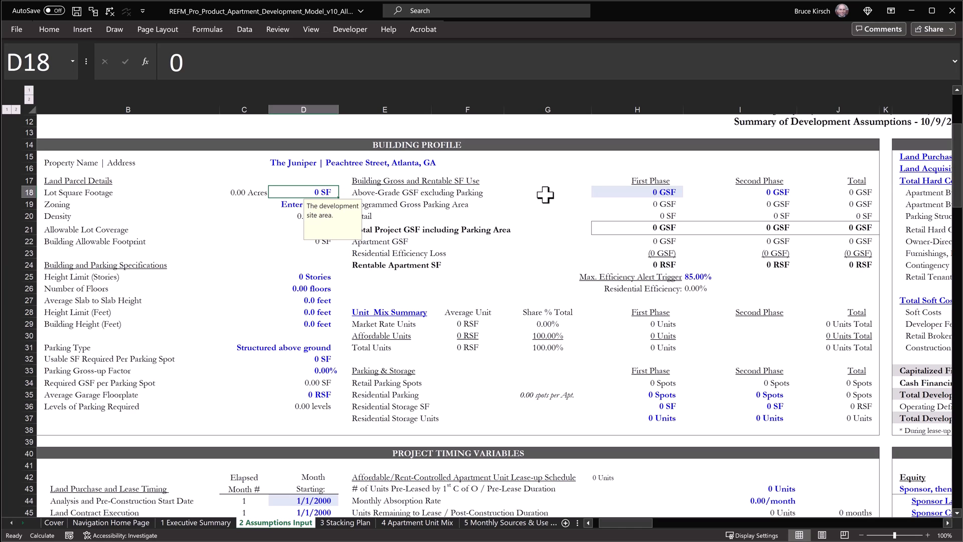
text(25000)
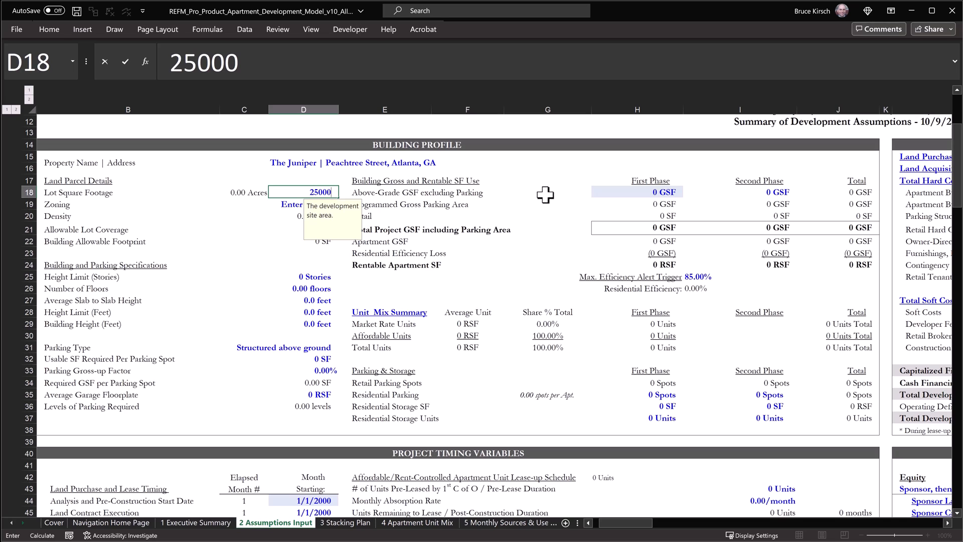
key(Return)
key(Return)
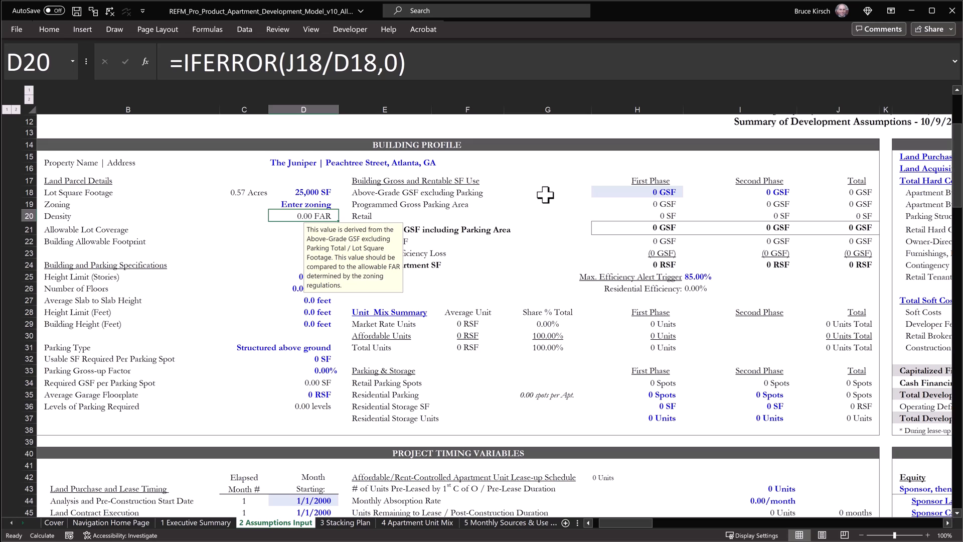
- Set usable area required per parking spot to 300 SF, parking gross-up factor to 15% and average garage floorplate to 20,000 SF
key(Down)
key(Down)
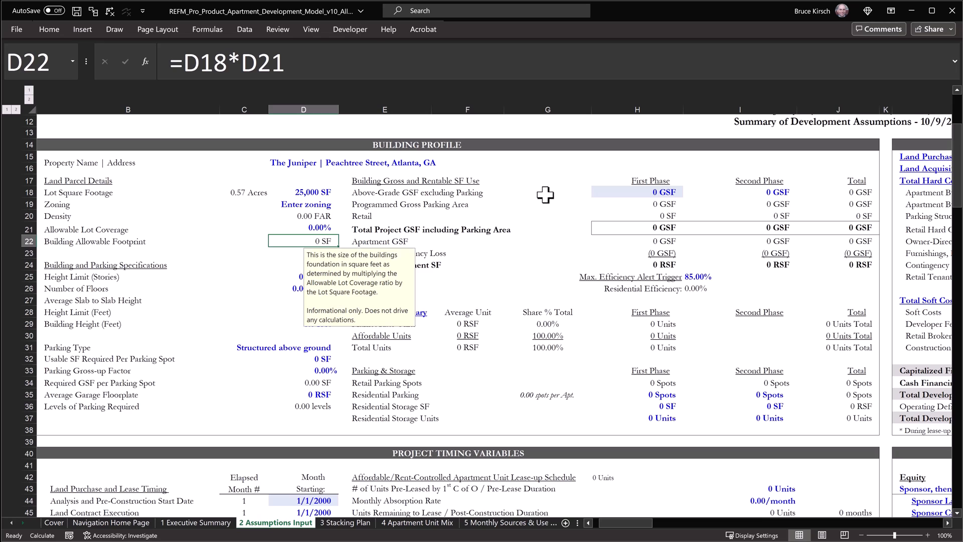
key(Down)
key(Down)
key(Down)
key(Down)
key(Down)
key(Down)
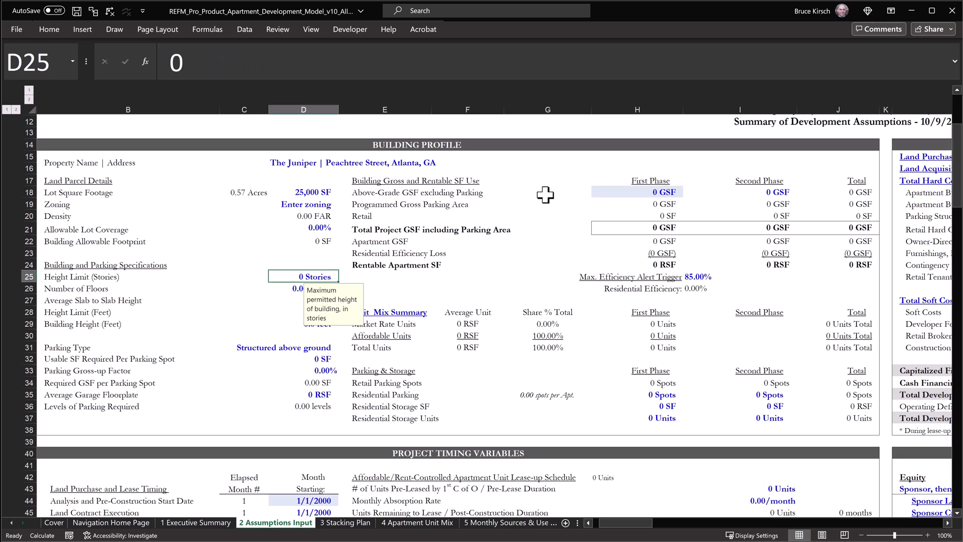
key(Down)
key(Down)
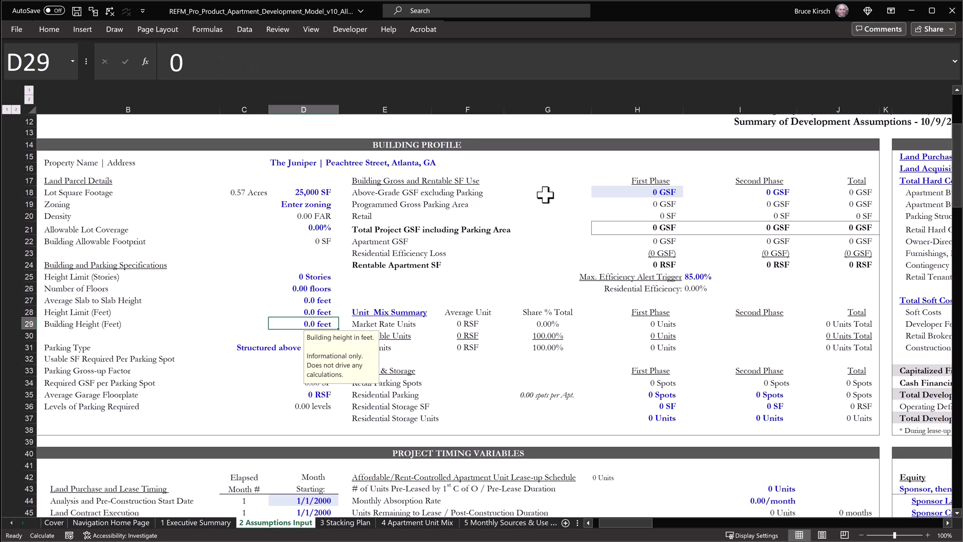
key(Down)
key(Down)
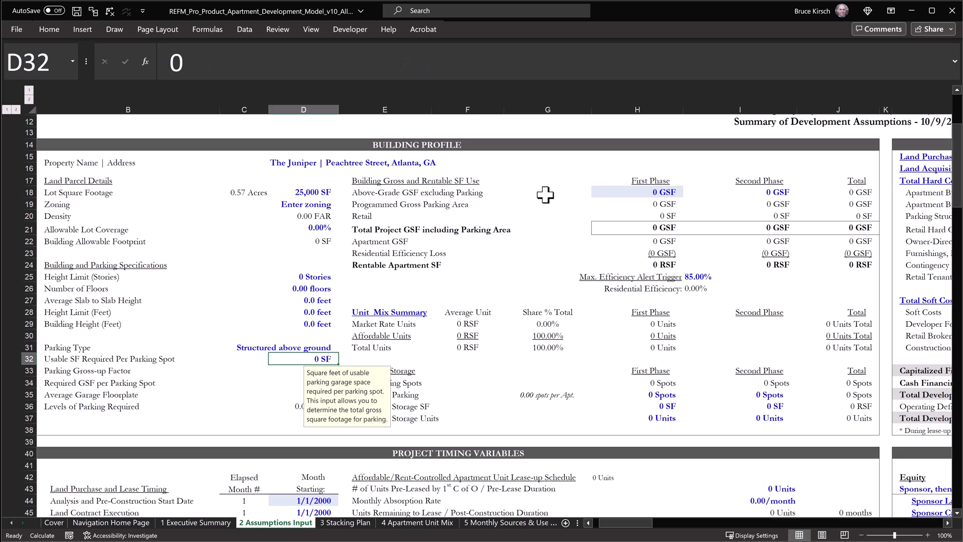
text(300)
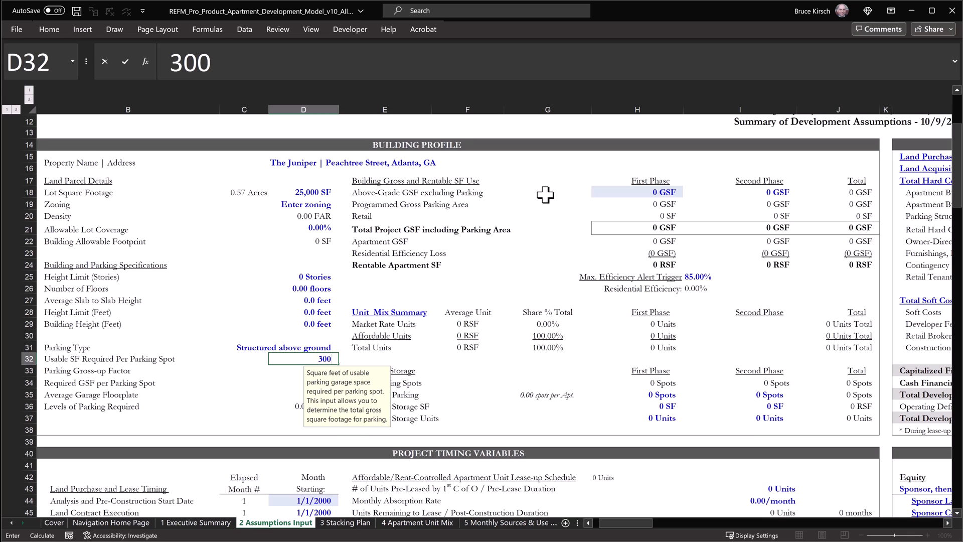
key(Return)
key(Down)
key(Down)
key(Down)
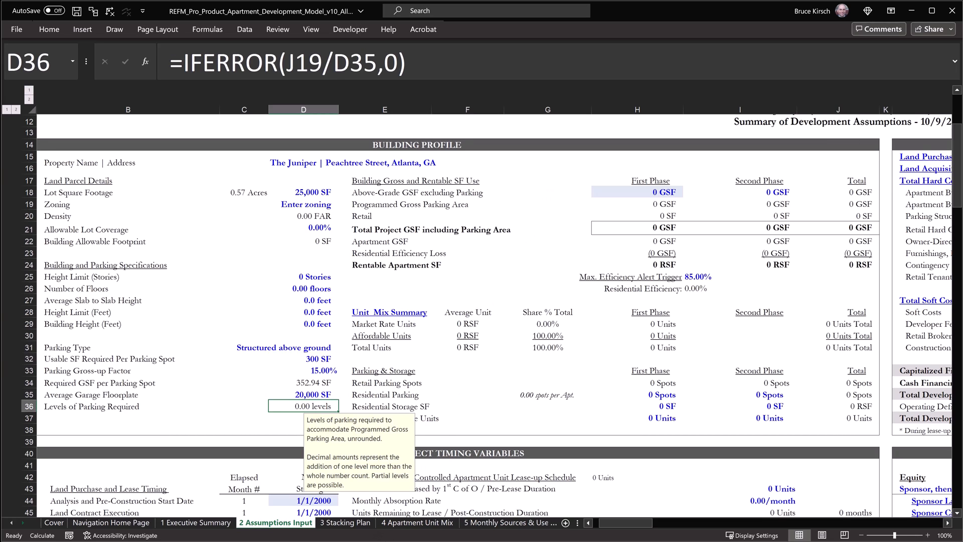
- Set the Above-Grade GSF excluding Parking to 130,000 for both the first and second phases
click(636, 192)
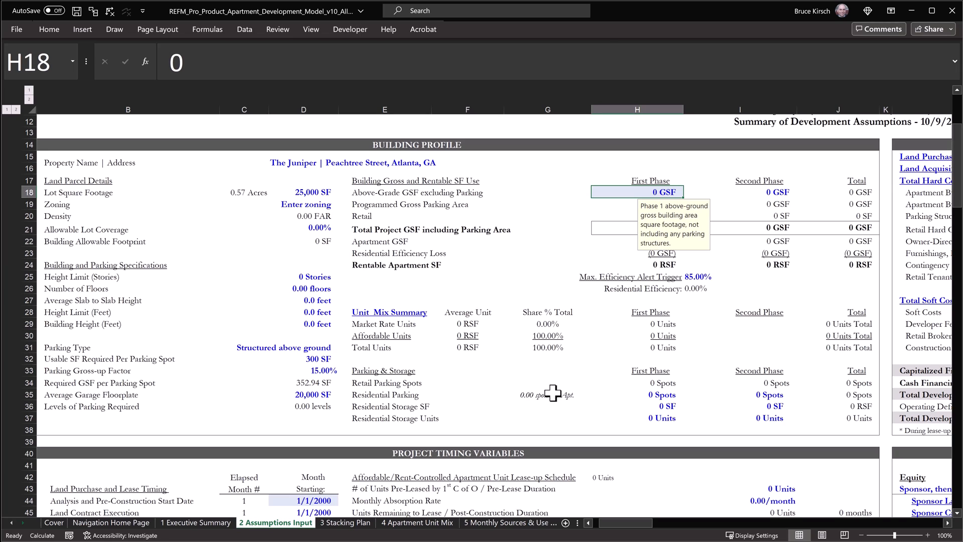
text(130000)
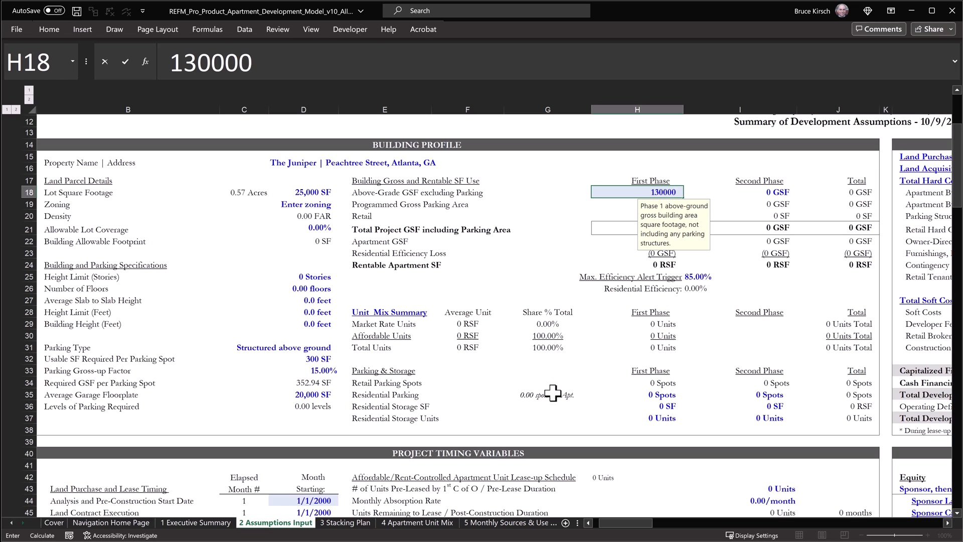
key(Down)
key(Down)
key(Down)
key(Up)
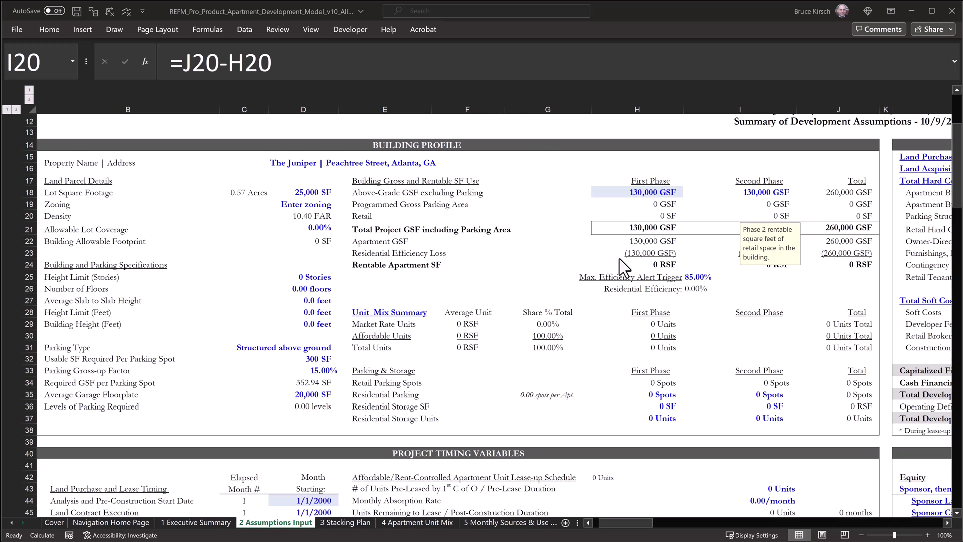
- Set residential parking to 155 and 50 spots, storage area to 2,500 and 3,500 SF, and storage units to 25 and 20 for the two phases
click(652, 394)
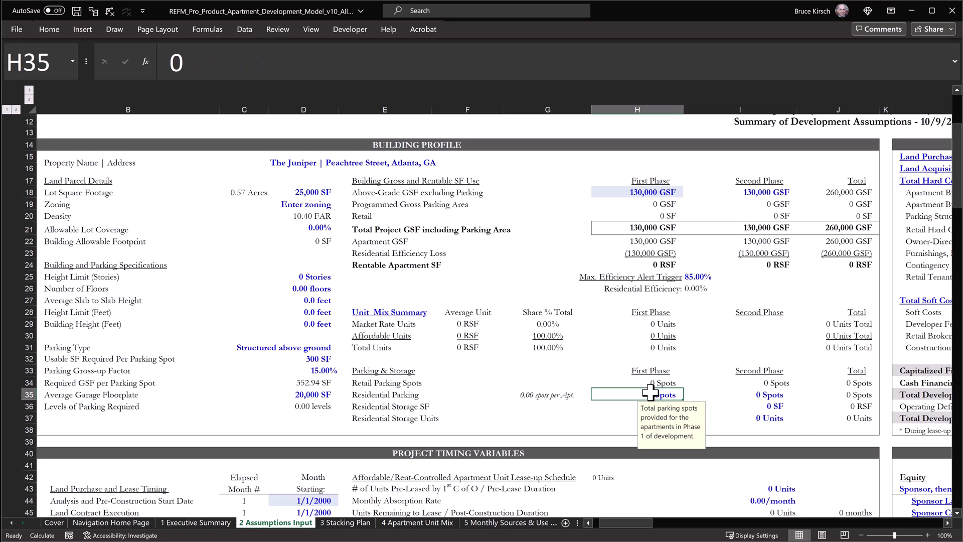
text(155)
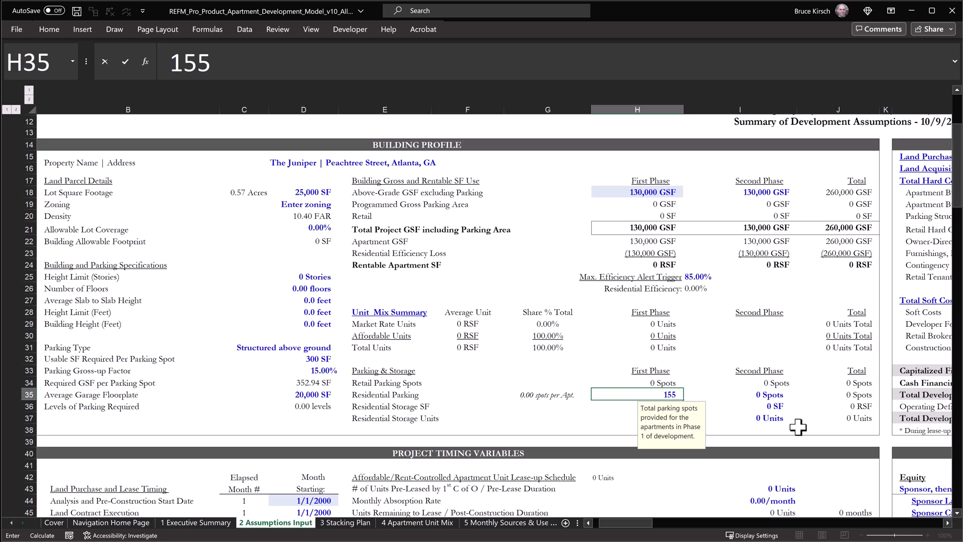
key(Return)
text(2500)
key(Return)
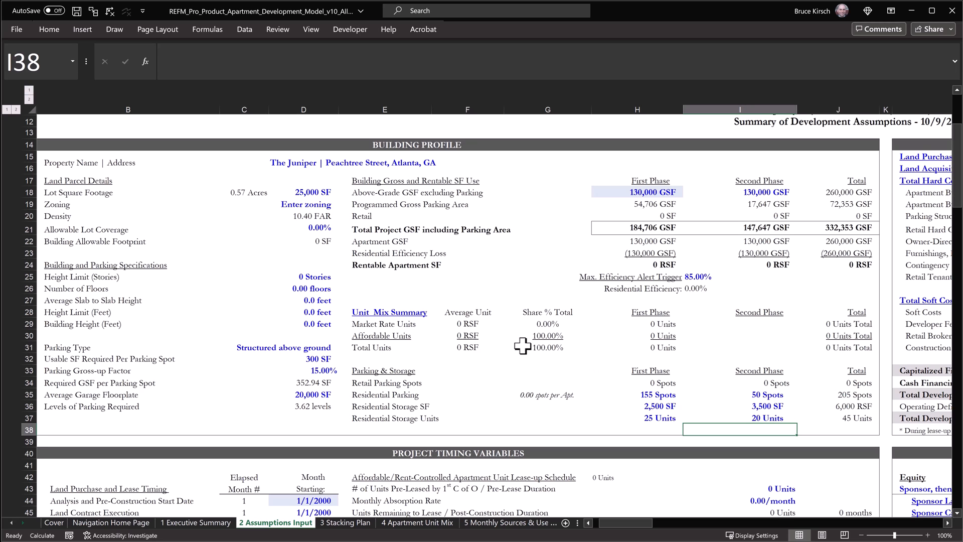
- Open the 4 Apartment Unit Mix sheet from the Unit Mix Summary and examine the affordable and market rate tables of both phases
click(382, 313)
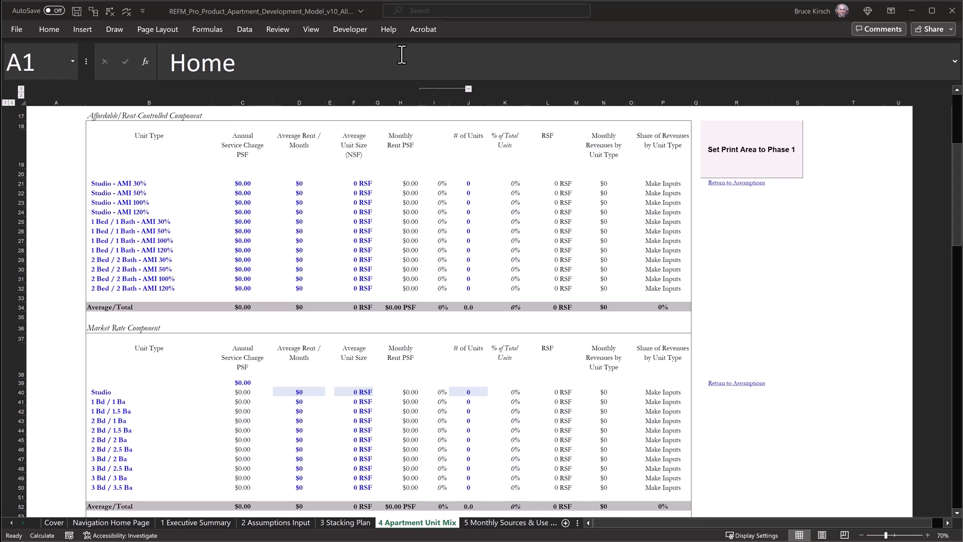
scroll(401, 55, down, 9)
scroll(402, 55, down, 6)
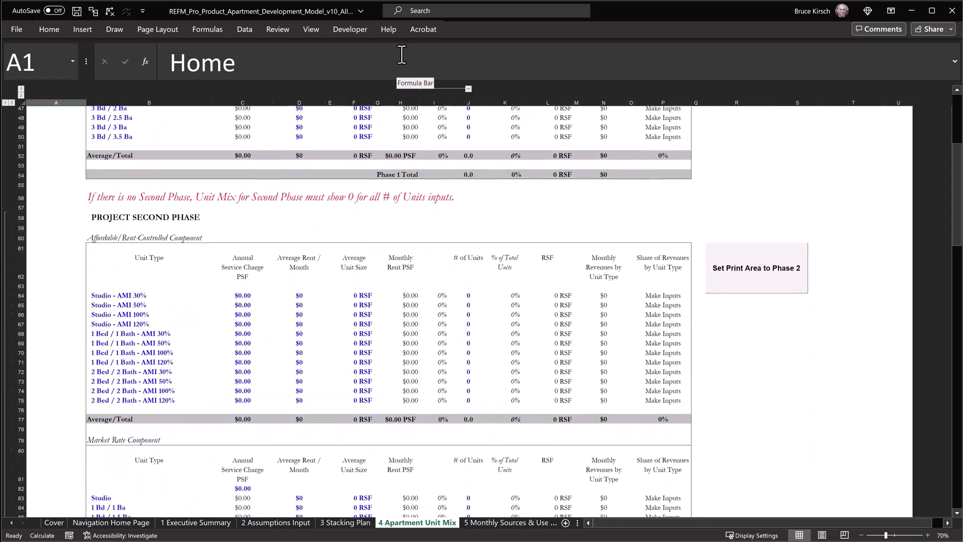
scroll(401, 55, up, 17)
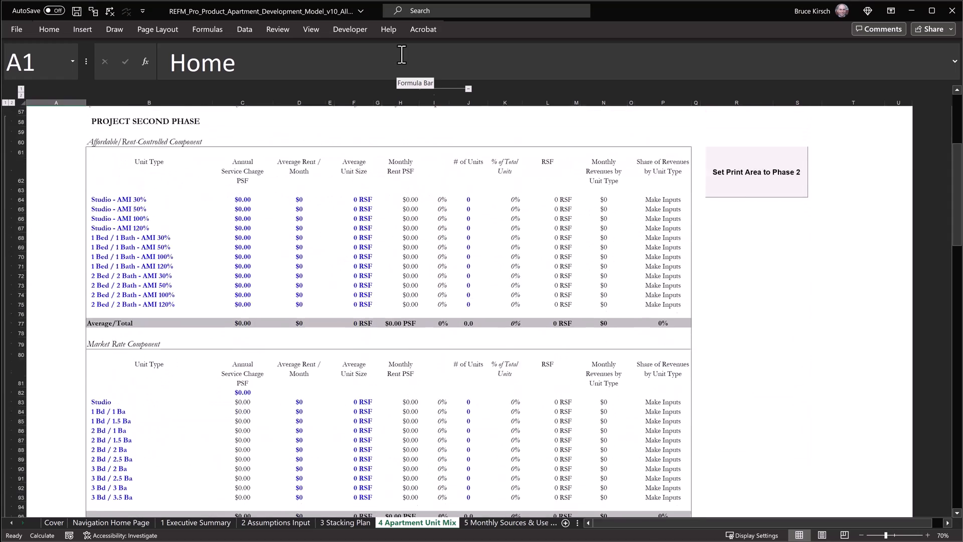
scroll(401, 55, up, 2)
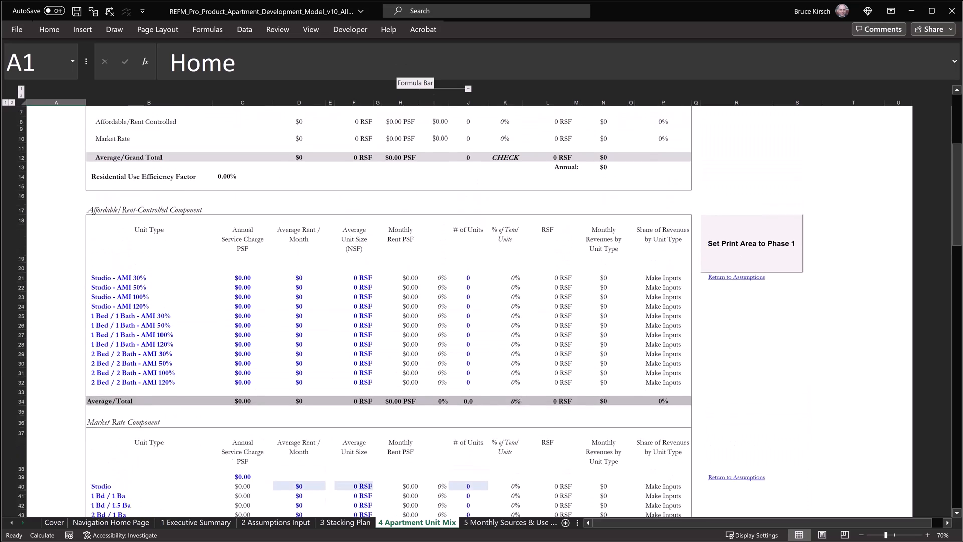
scroll(402, 55, down, 4)
scroll(481, 311, down, 1)
scroll(481, 311, up, 2)
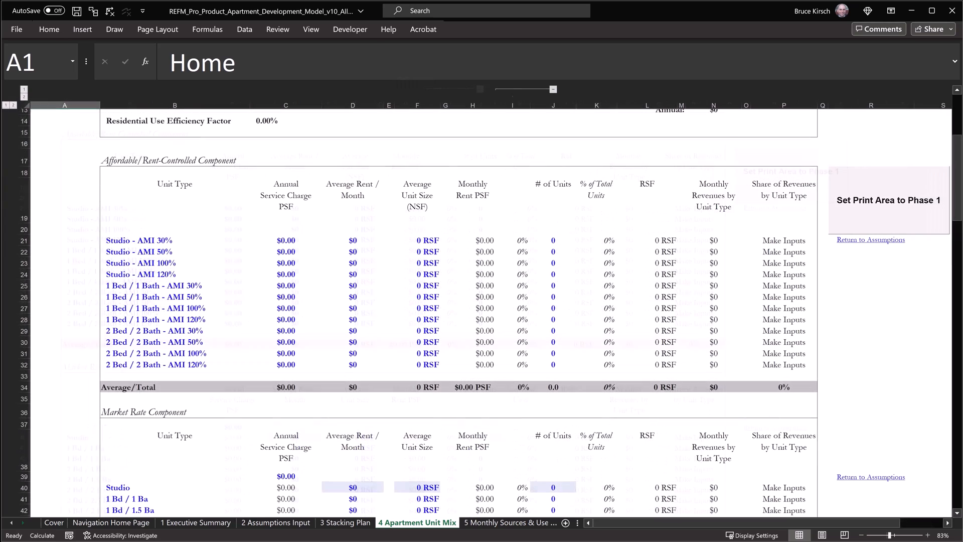
- Examine the affordable unit type choices offered for the first Studio row and their source list lower on the sheet
click(141, 240)
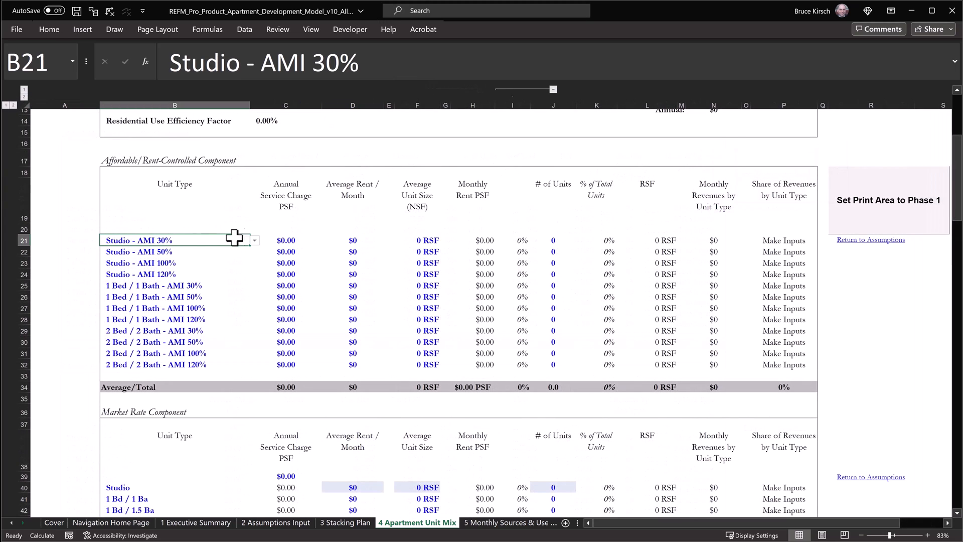
click(255, 240)
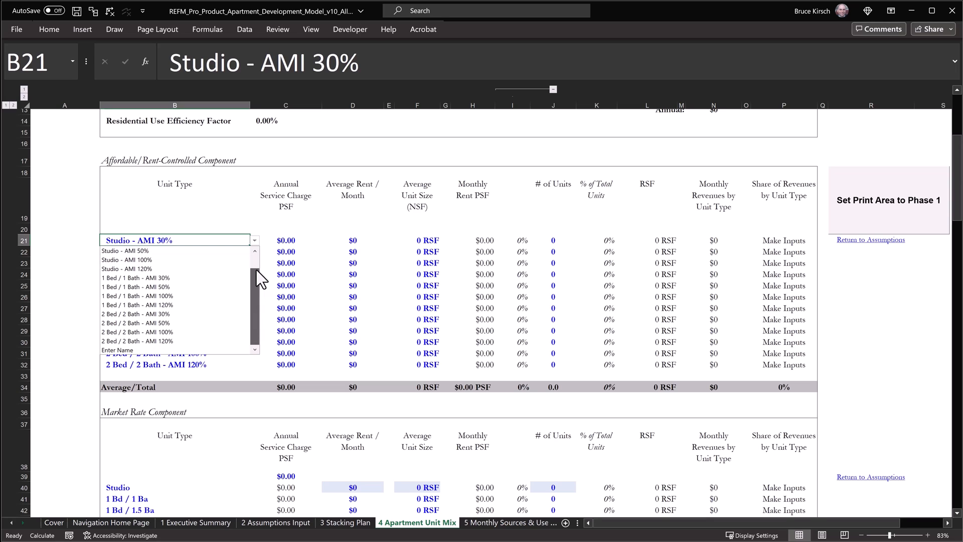
click(255, 239)
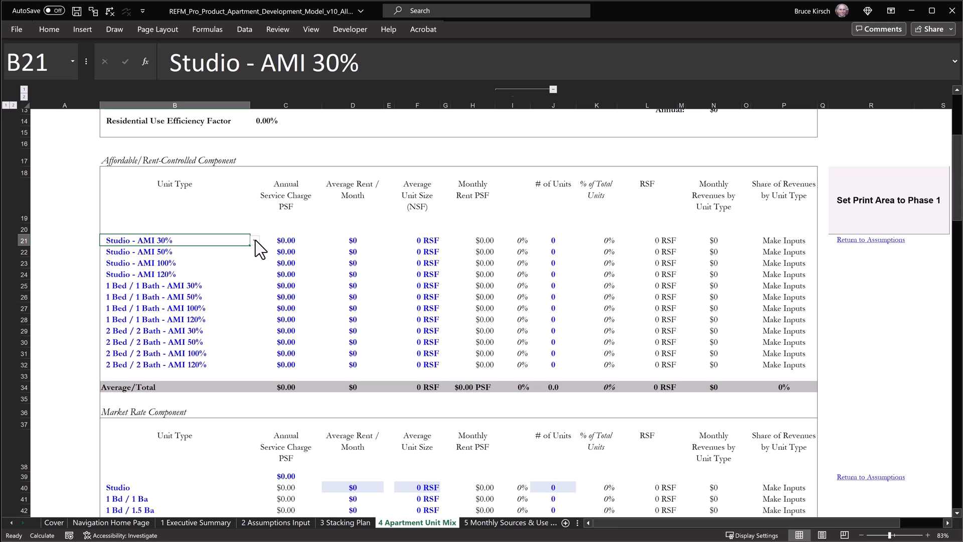
scroll(255, 239, down, 16)
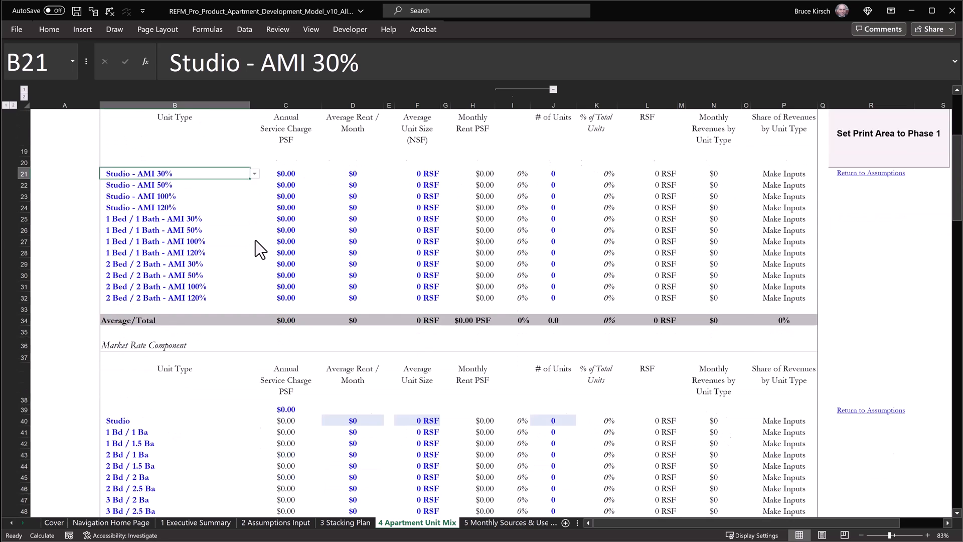
scroll(255, 240, down, 13)
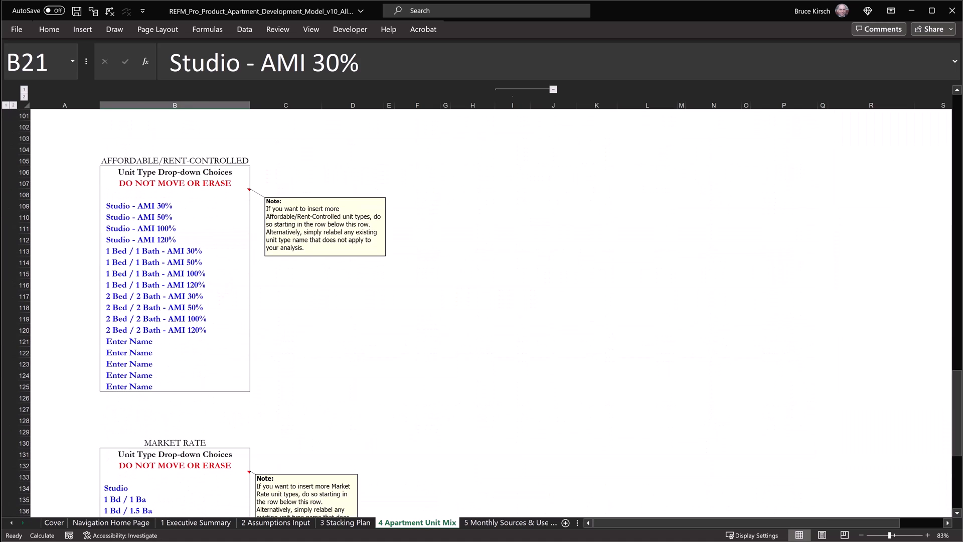
click(151, 251)
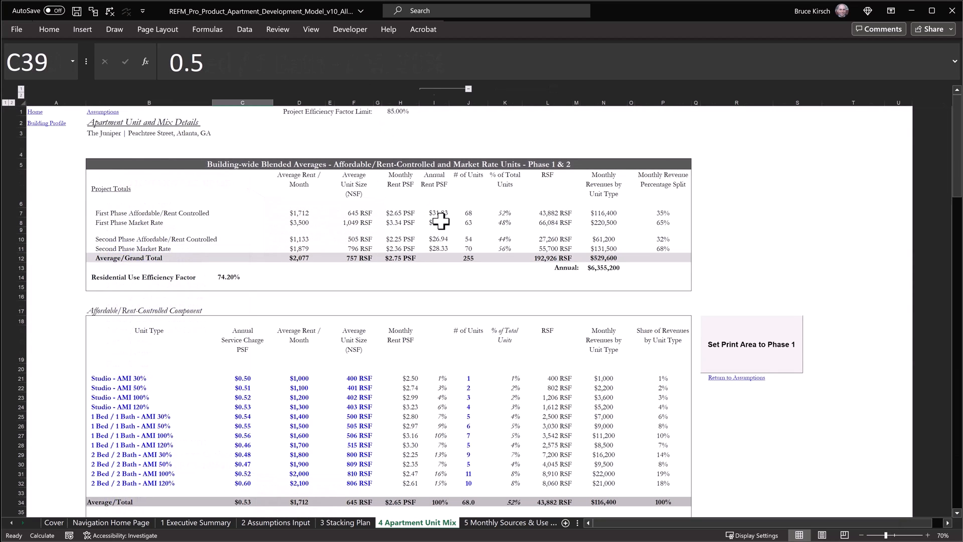
- Review the building-wide blended averages, total number of units and annual revenue for both phases
drag(451, 273, 457, 285)
click(408, 276)
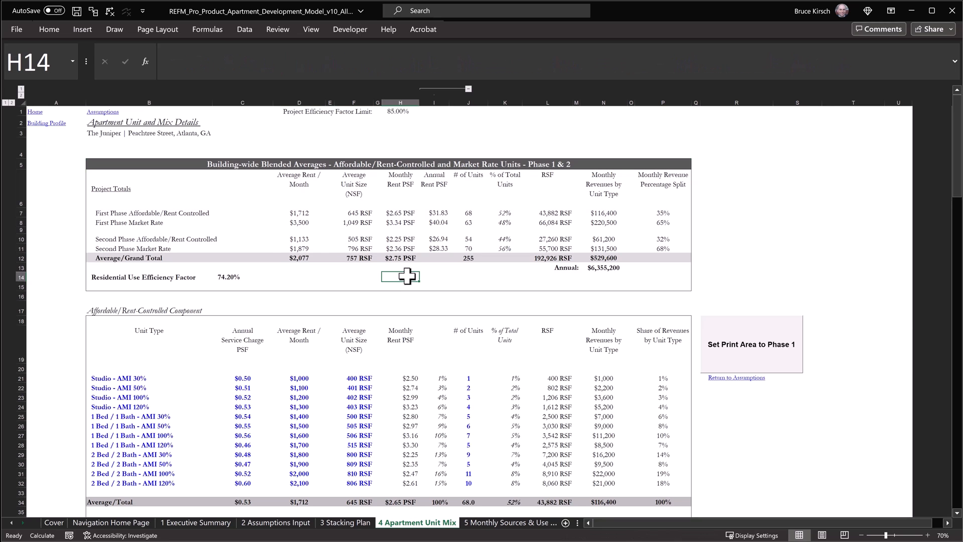
drag(301, 257, 395, 256)
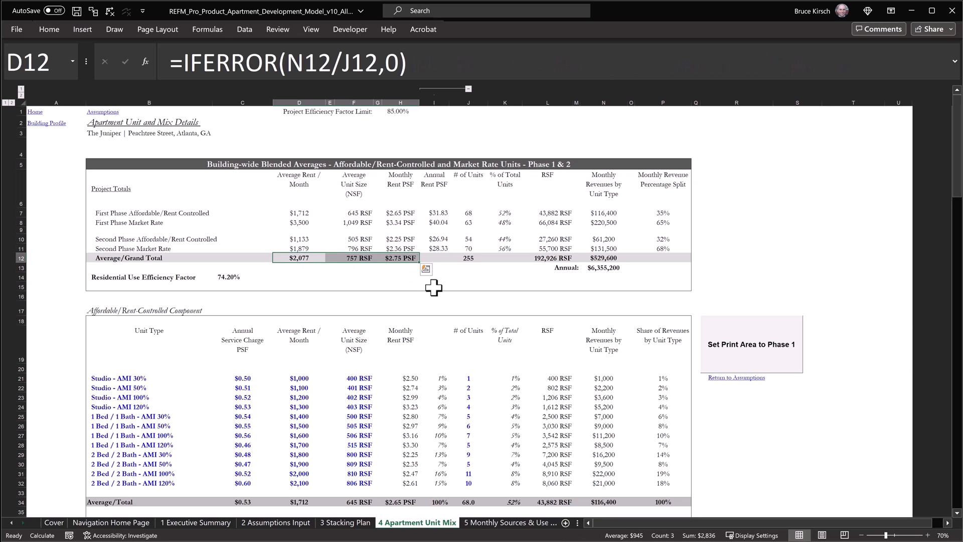
click(468, 257)
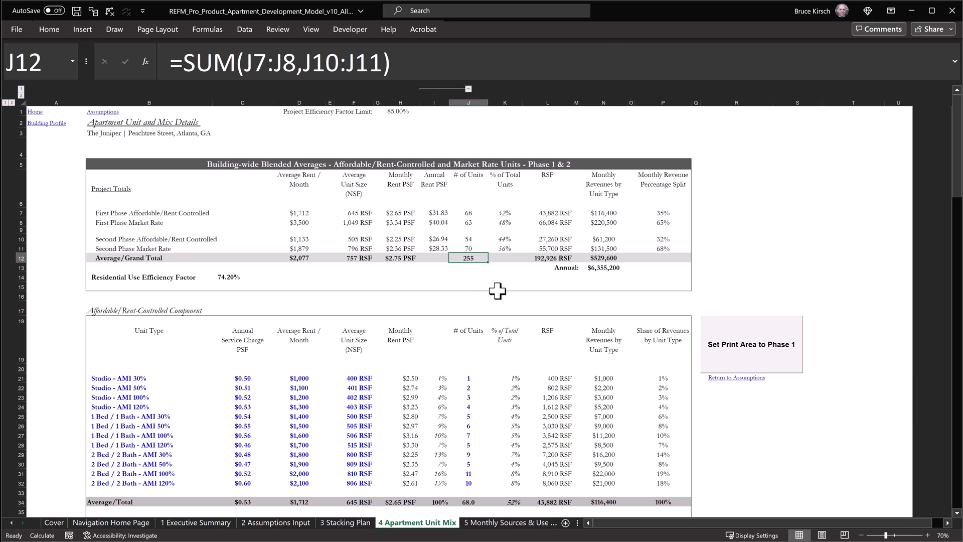
click(599, 267)
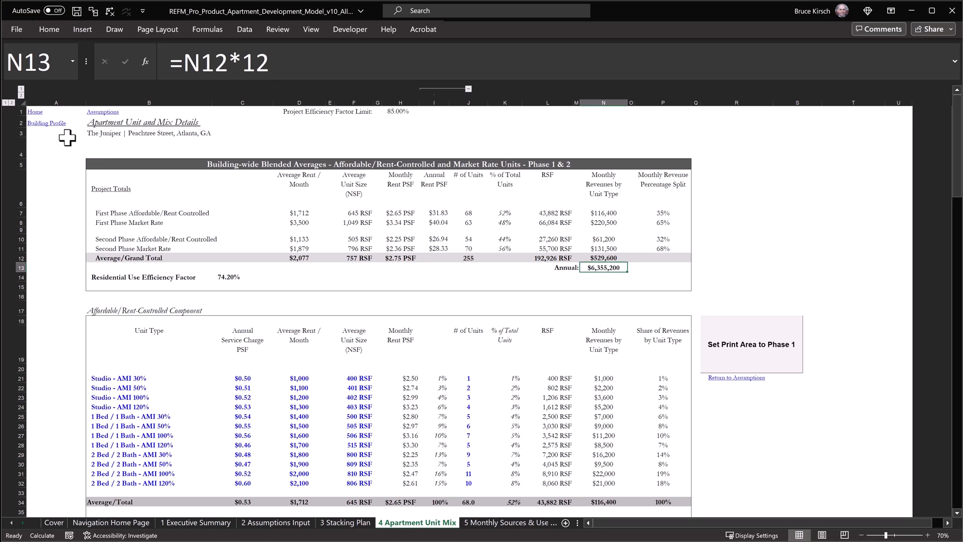
- Return to the Building Profile assumptions and review the Unit Mix Summary for both phases
click(37, 125)
click(37, 125)
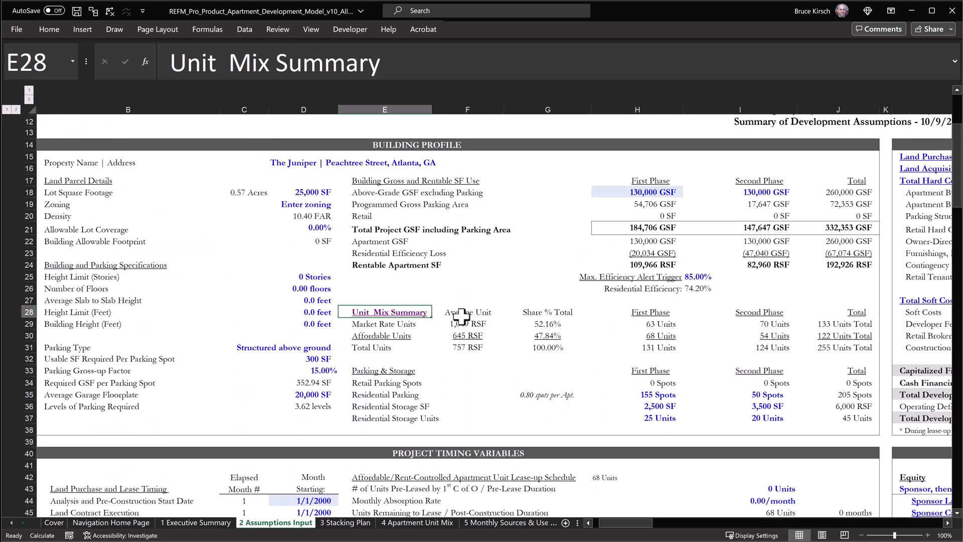
drag(458, 312, 854, 350)
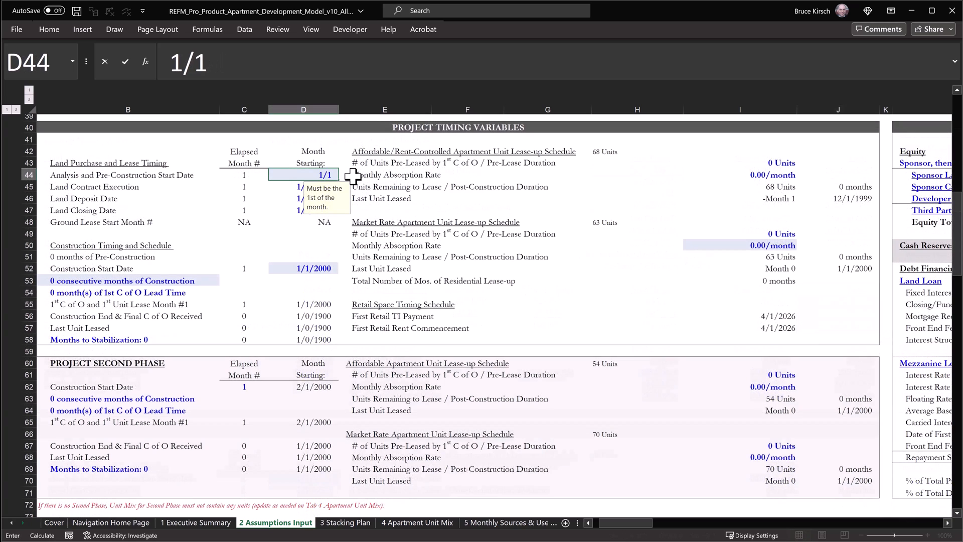
- Set analysis start to 1/1/2025, land contract and deposit to 6/1/2025, land closing to 12/1/2025, and first-phase construction start to 1/1/2026
text(1/1/2025)
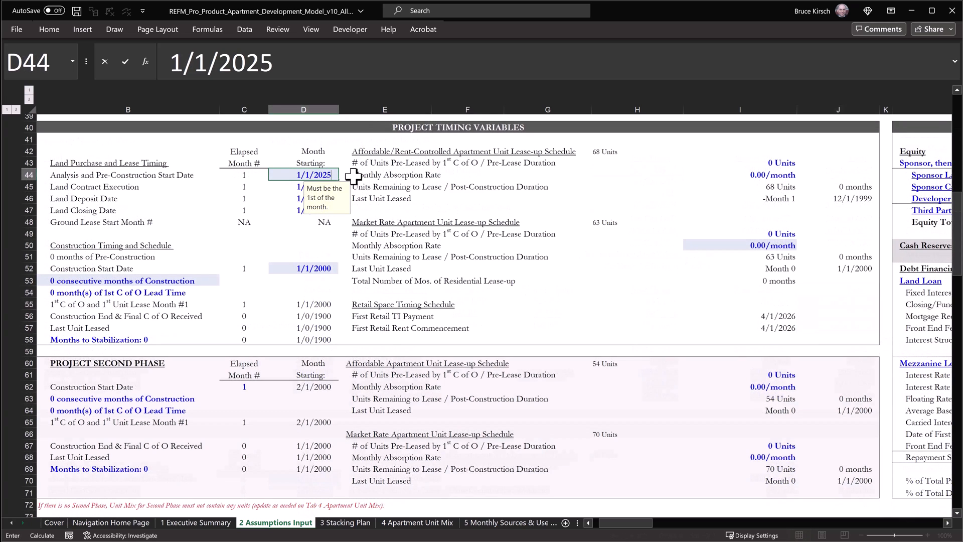
click(293, 269)
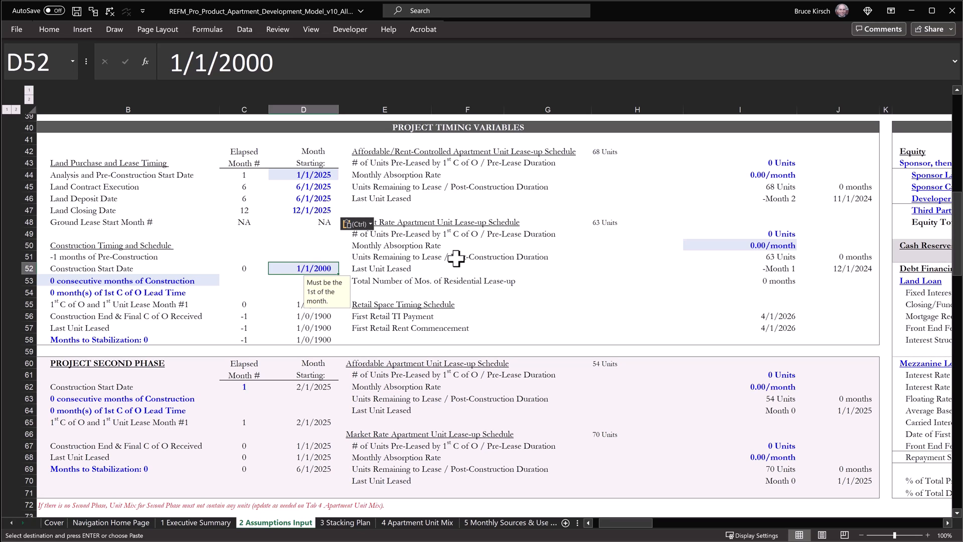
text(1/1/)
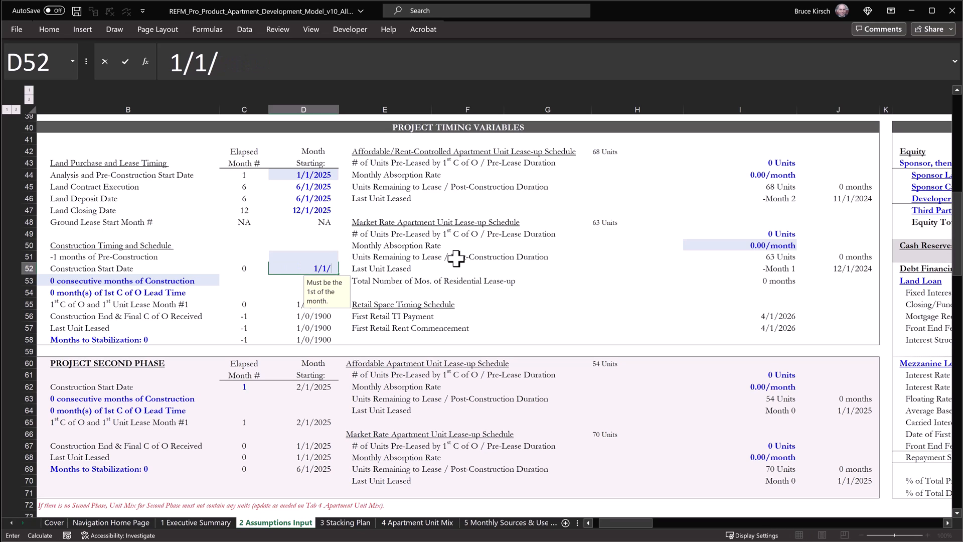
text(2026)
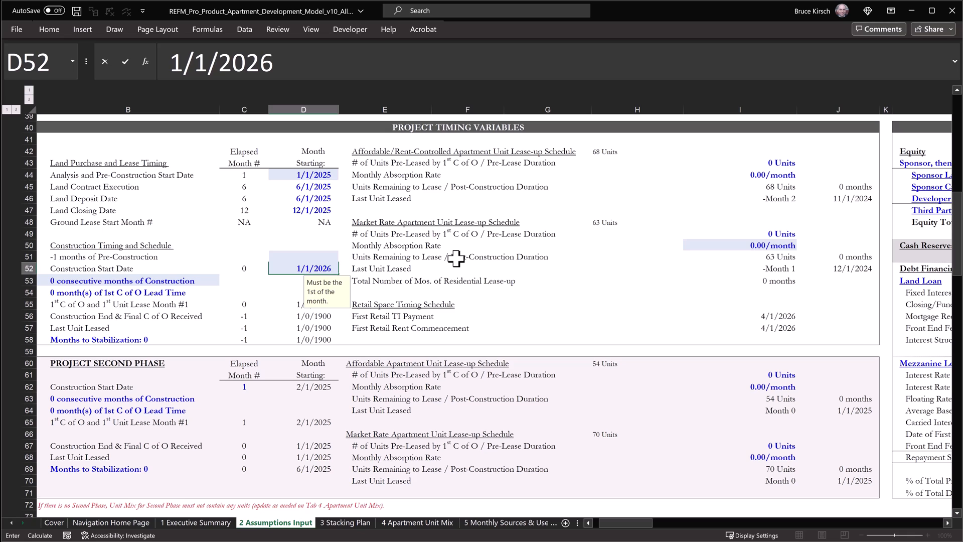
key(Return)
- Set the first phase to 20 consecutive months of construction and 3 months of 1st C of O lead time
key(Up)
key(Left)
key(Left)
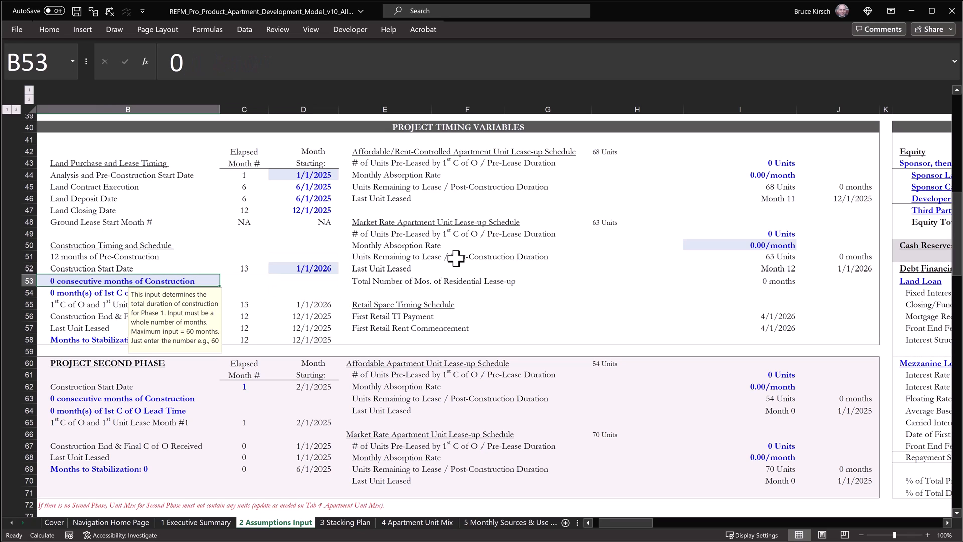
text(20)
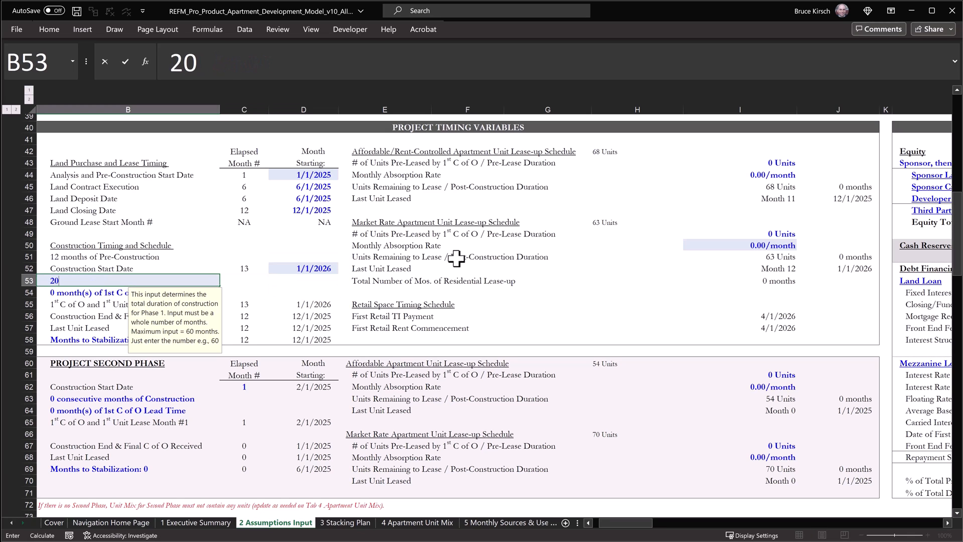
key(Return)
text(3)
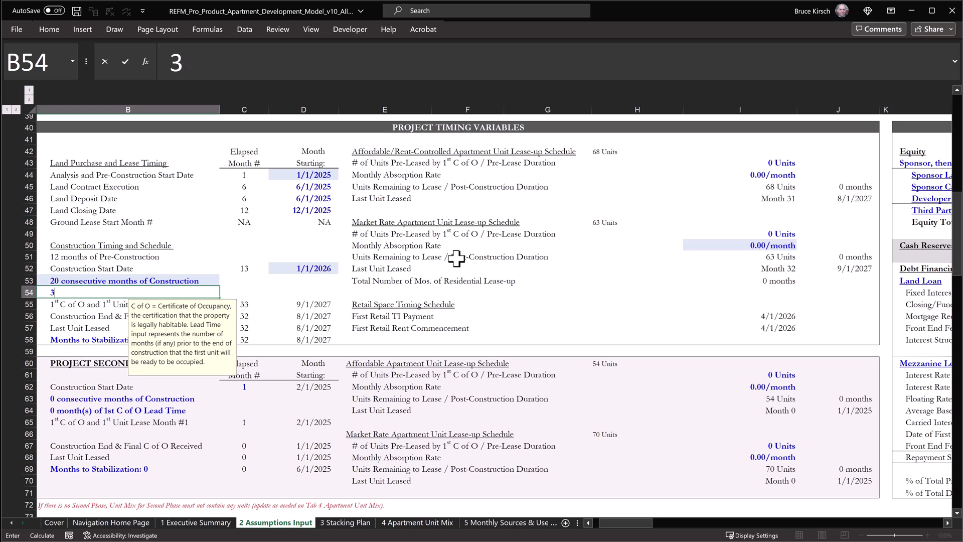
key(Return)
- Set the first phase's Months to Stabilization to 4
key(Down)
key(Down)
key(Down)
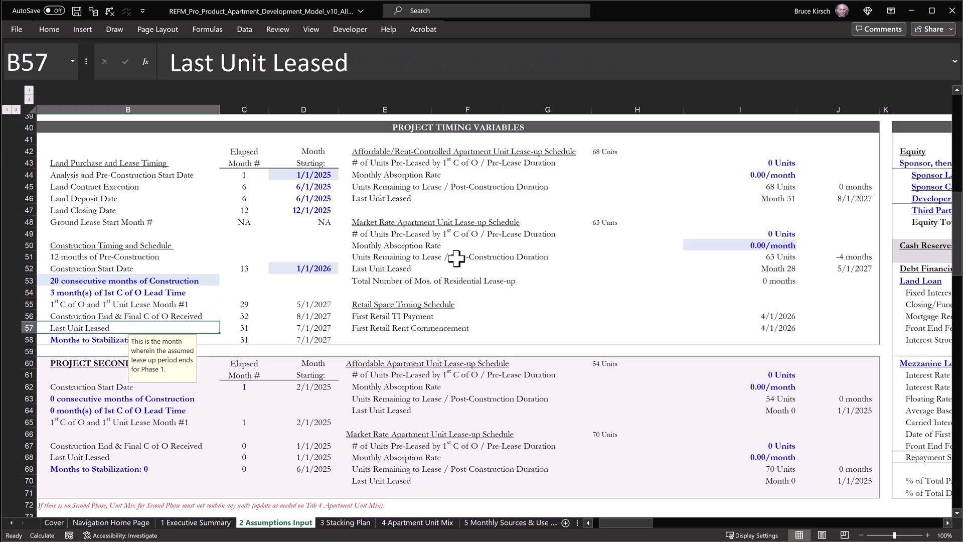
text(04)
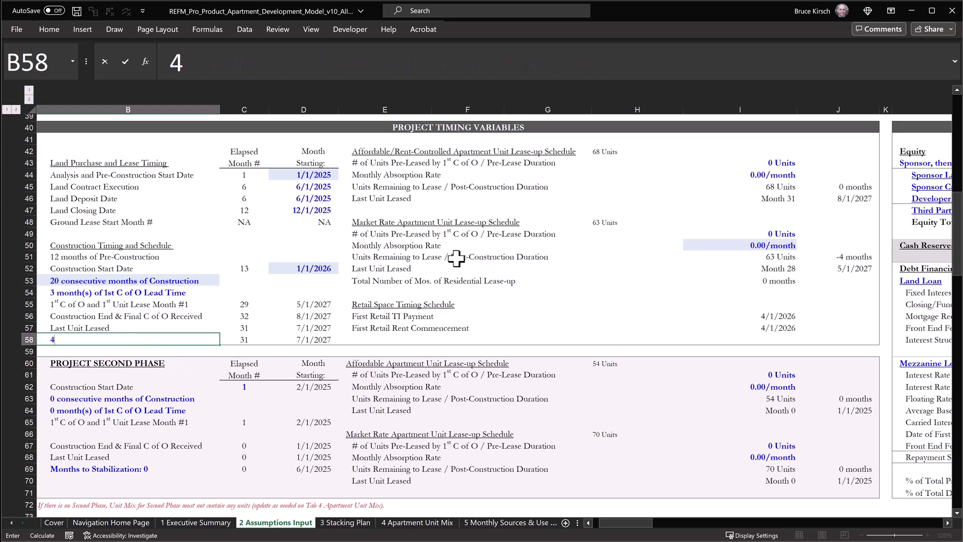
key(Return)
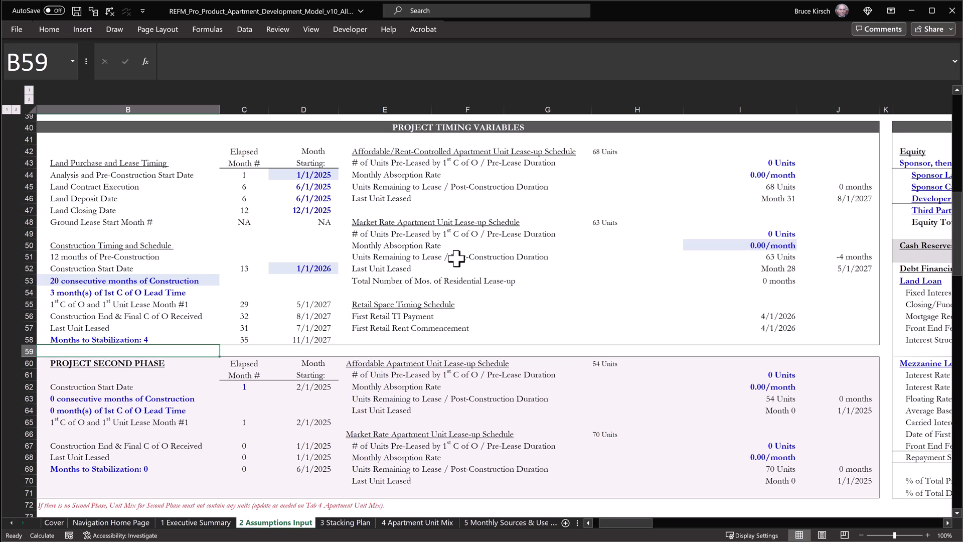
- Set the first phase's affordable lease-up to 10 pre-leased units and a monthly absorption rate of 20
click(778, 159)
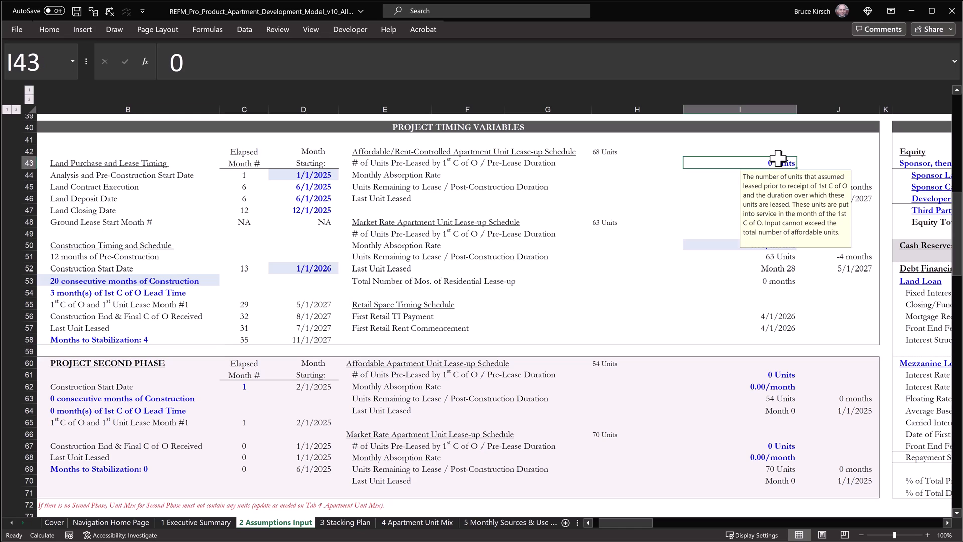
text(10)
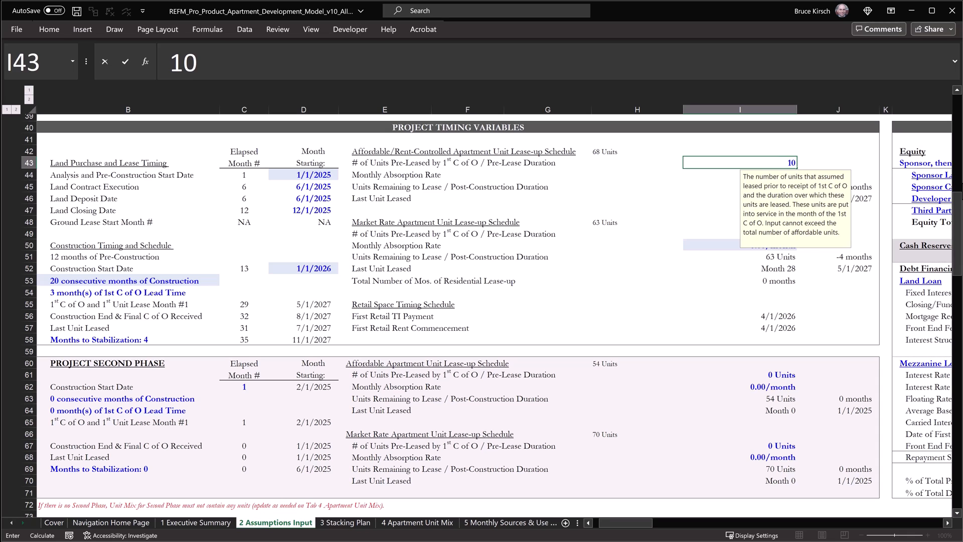
key(Return)
text(20)
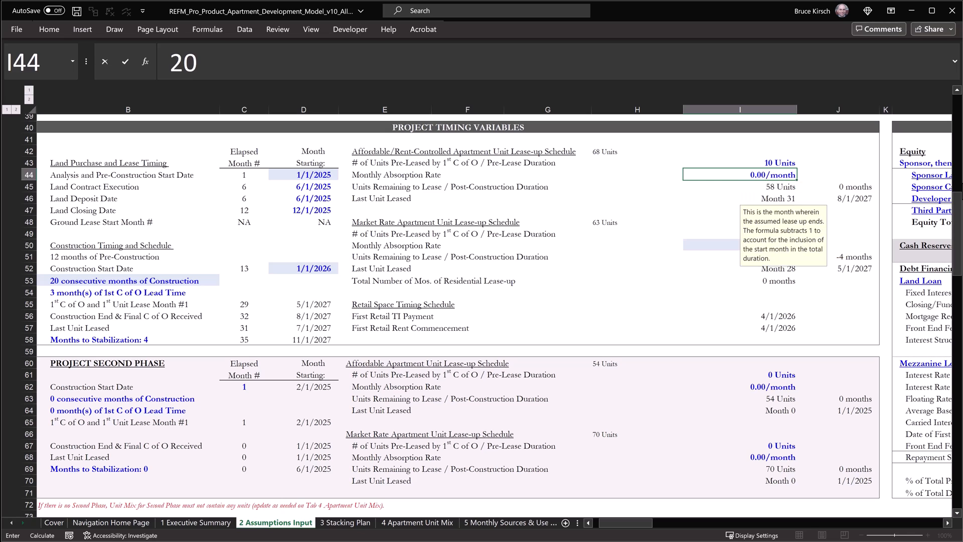
key(Return)
- Set the monthly absorption rate of the first phase's market rate lease-up to 20
key(Return)
key(Return)
key(Return)
key(Return)
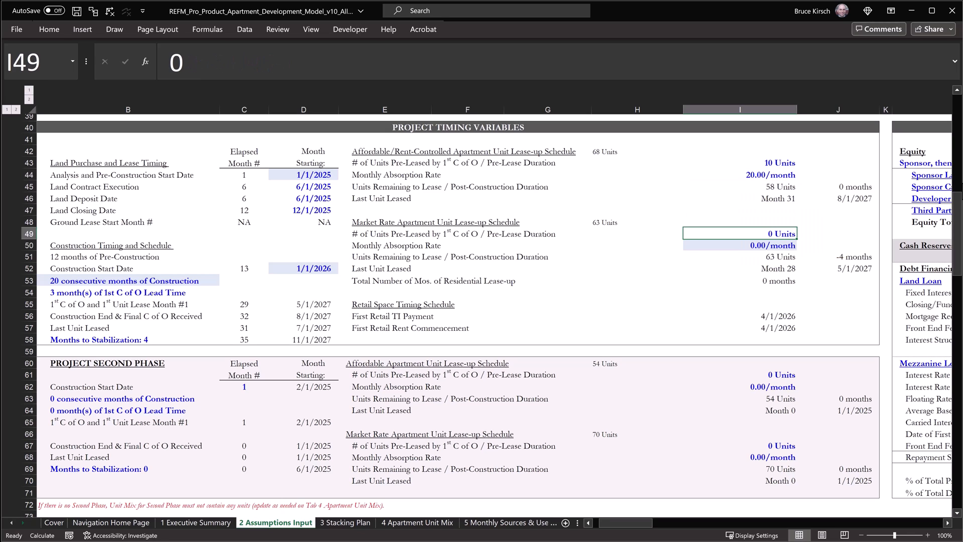
key(Return)
text(20)
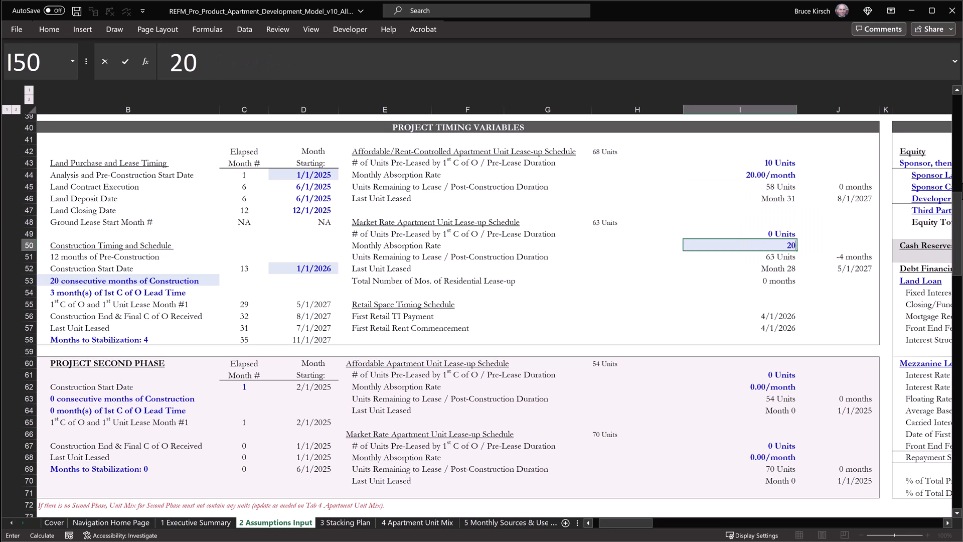
key(Return)
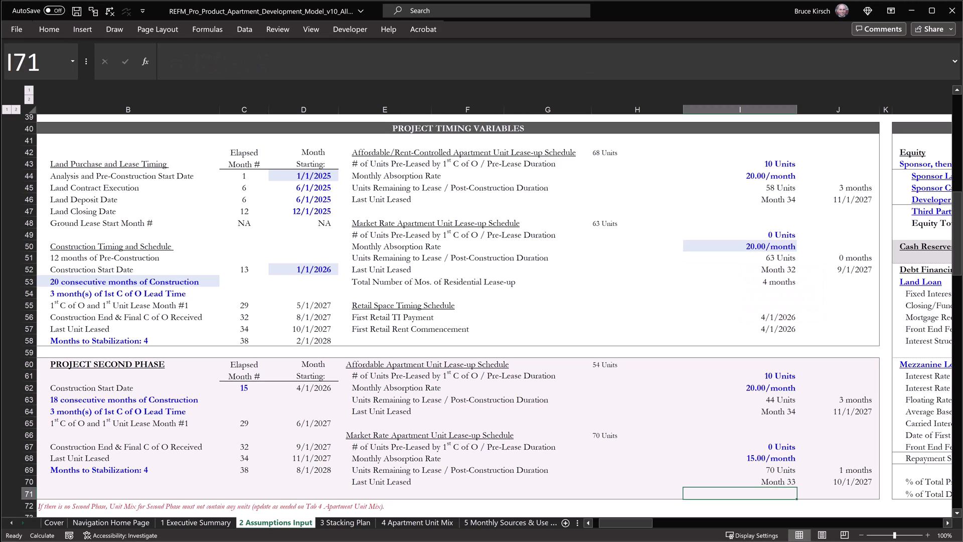
- Set the land purchase deposit to 10% in the Development Uses of Funds section
scroll(452, 300, up, 10)
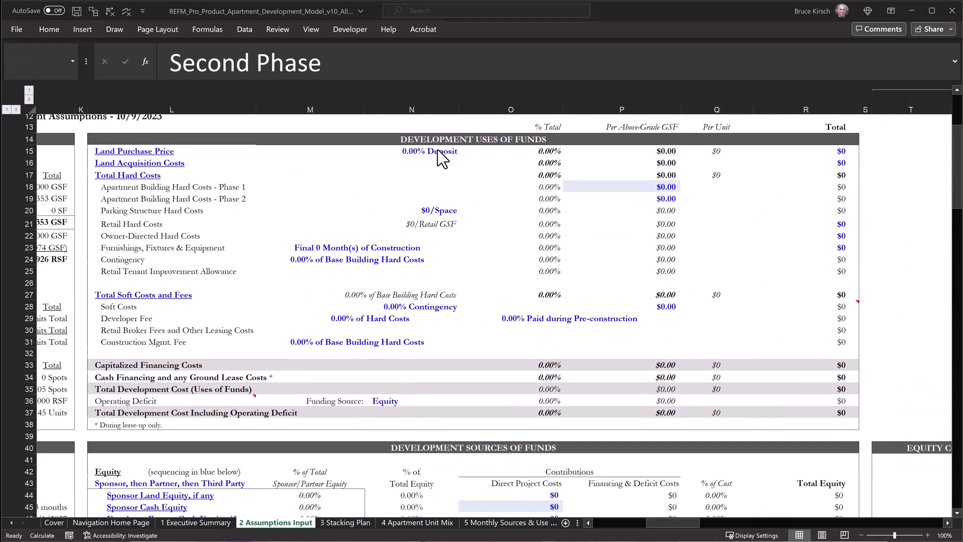
click(435, 150)
text(10%)
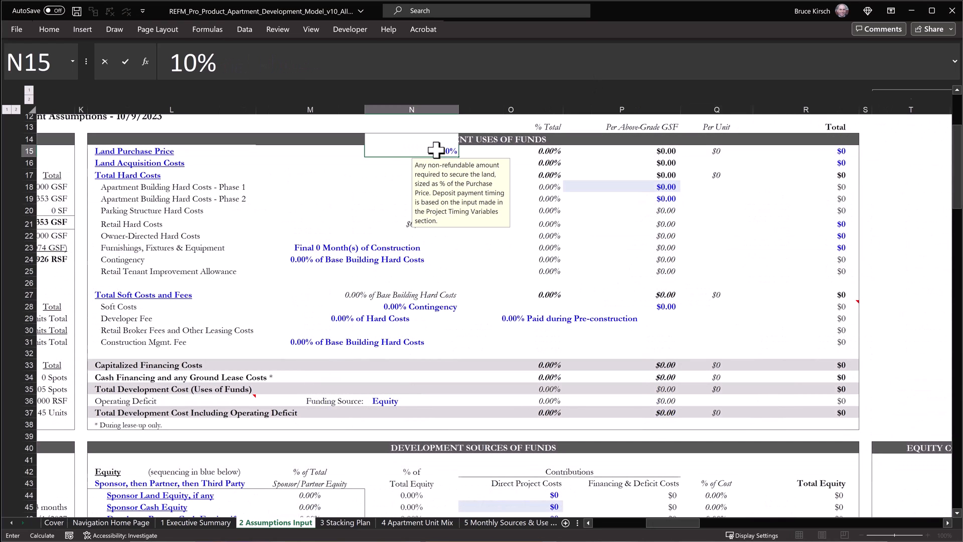
key(Return)
key(Up)
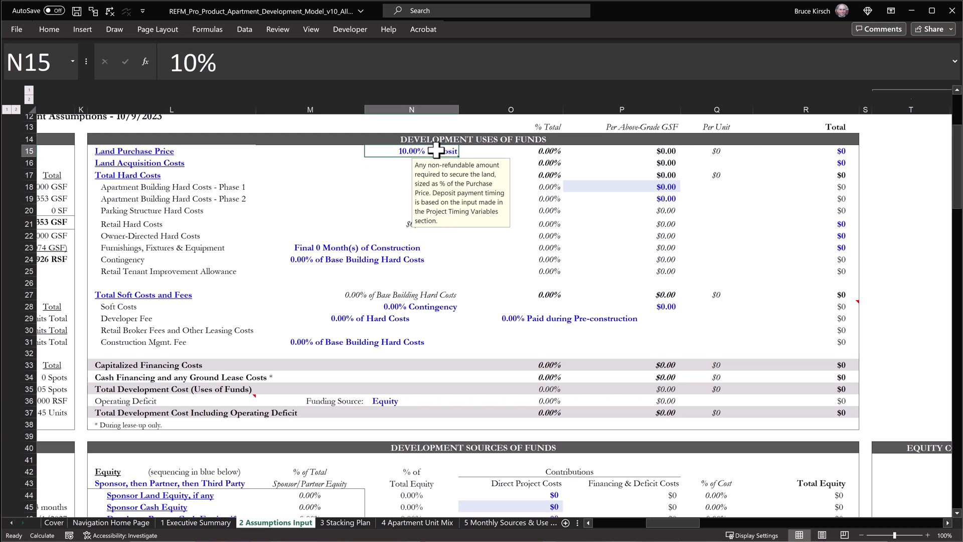
- Set the total Land Purchase Price to $15,000,000 and the Land Acquisition Costs to $250,000
key(Right)
key(Right)
text(15)
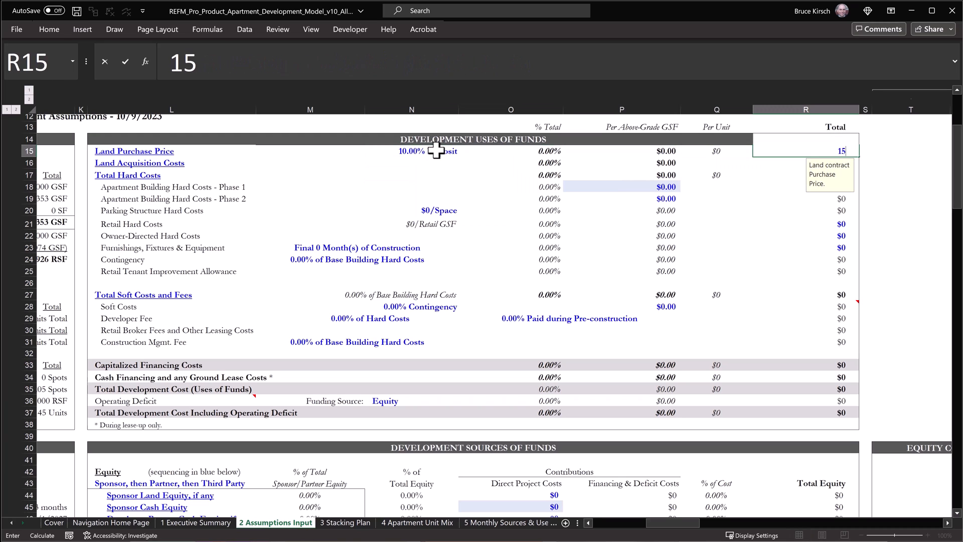
key(Return)
text(250000)
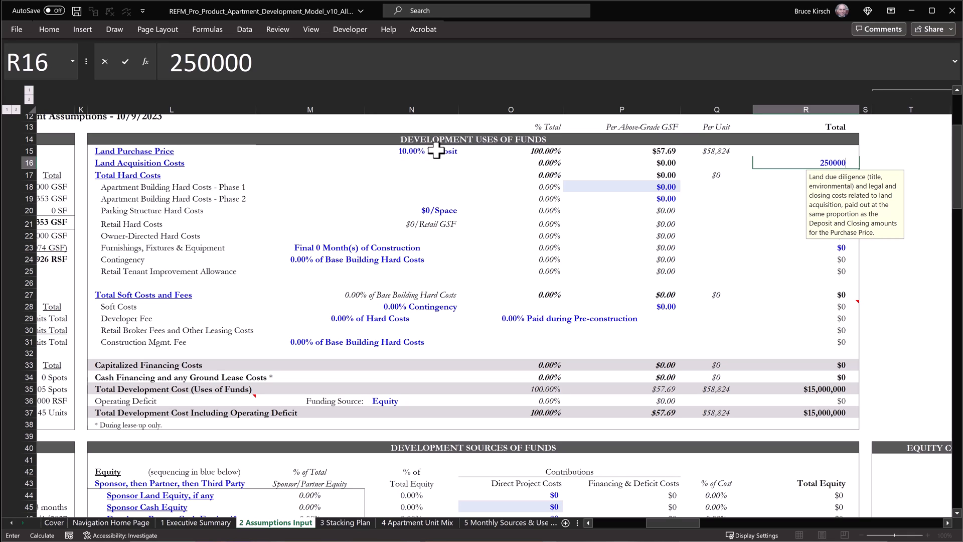
key(Return)
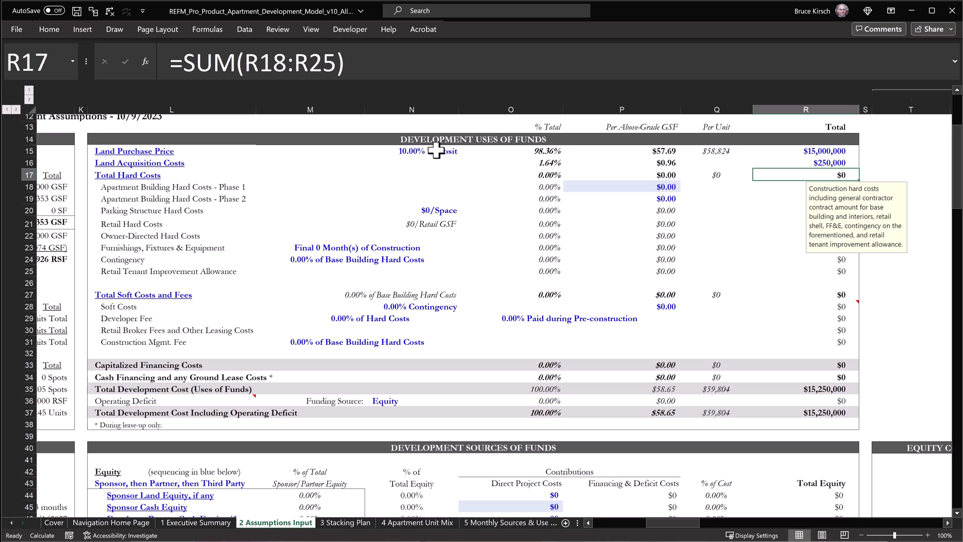
- Set the Apartment Building Hard Costs per above-grade GSF to $160 for Phase 1 and $175 for Phase 2
key(Down)
key(Left)
key(Left)
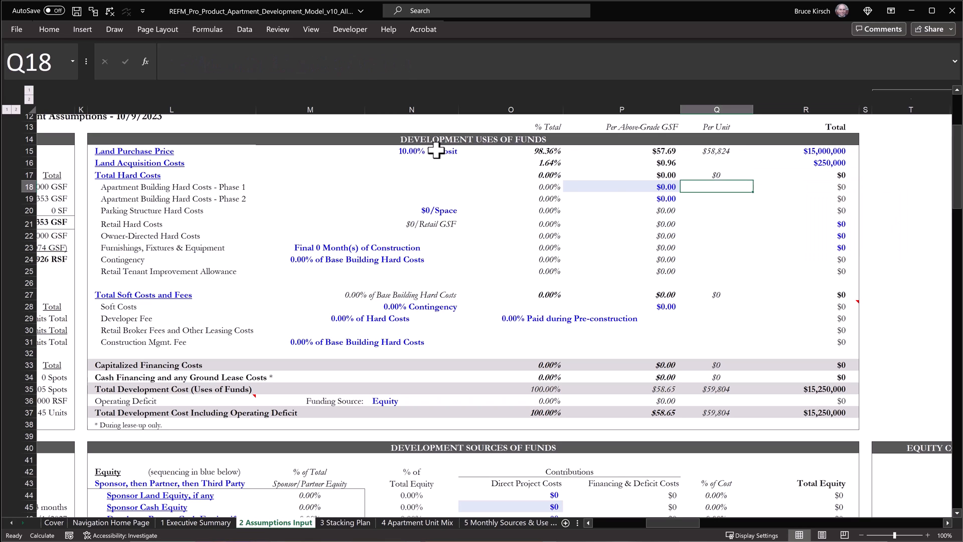
text(160)
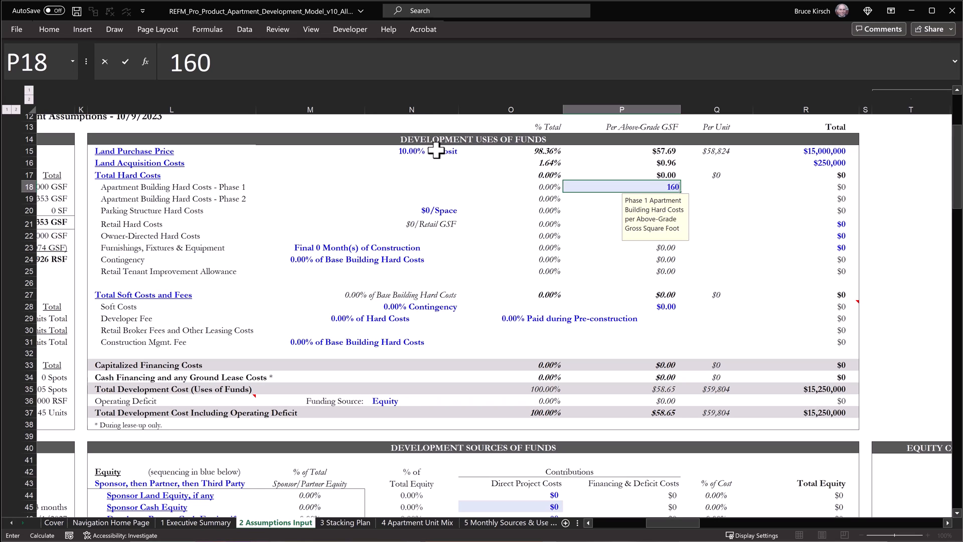
key(Return)
text(175)
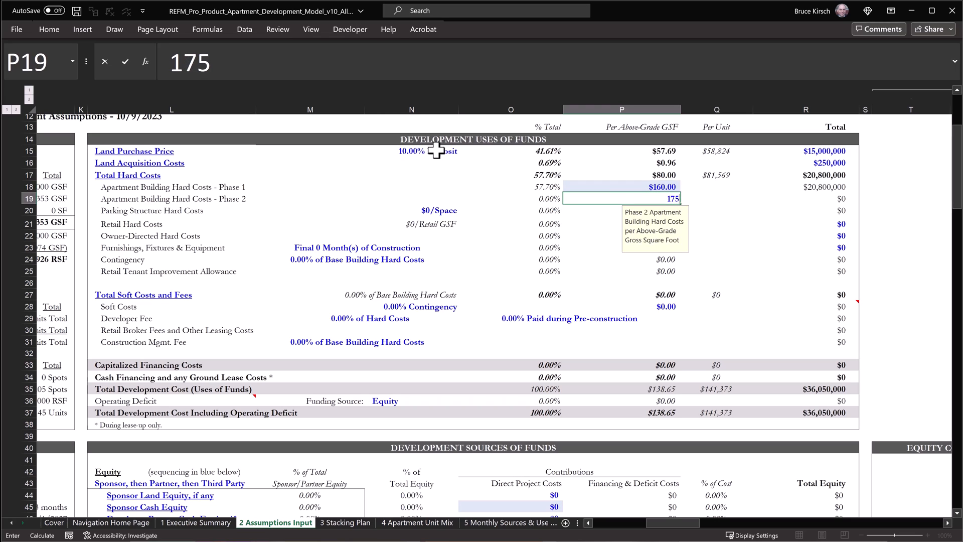
key(Return)
- Set the Parking Structure Hard Costs to $25,000 per space and the total Retail Hard Costs to $5,000,000
text(25000)
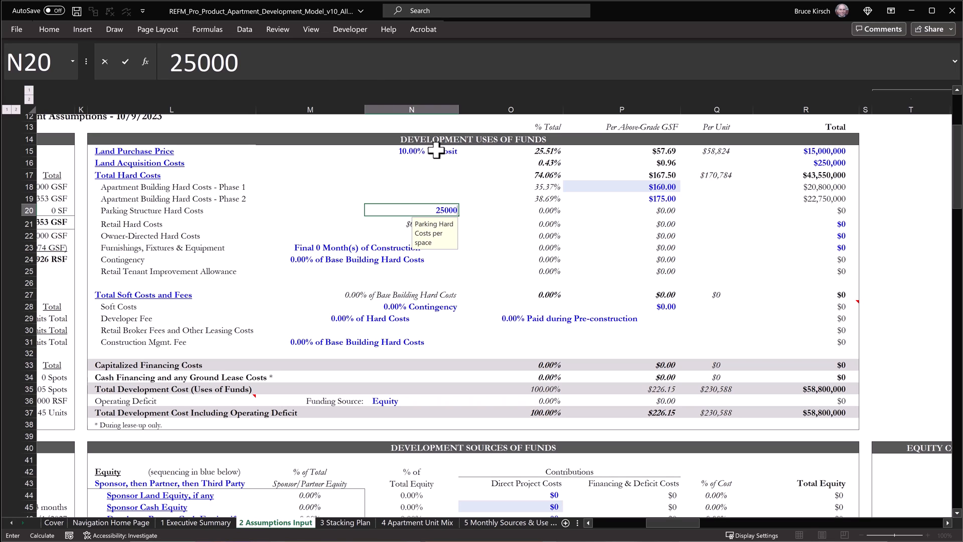
key(Return)
key(Tab)
text(5000000)
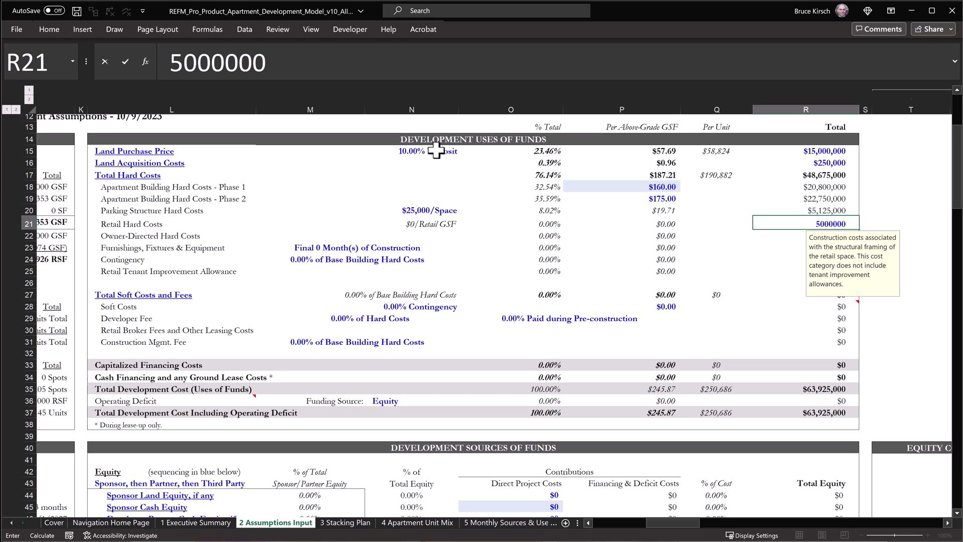
key(Return)
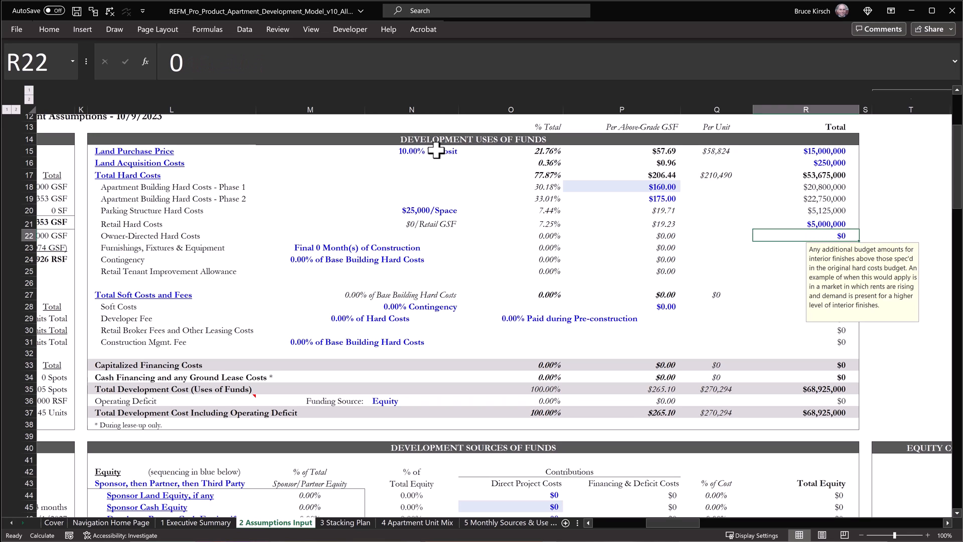
- Set the total Owner-Directed Hard Costs to $100,000 and the total Furnishings, Fixtures & Equipment to $500,000
text(100000)
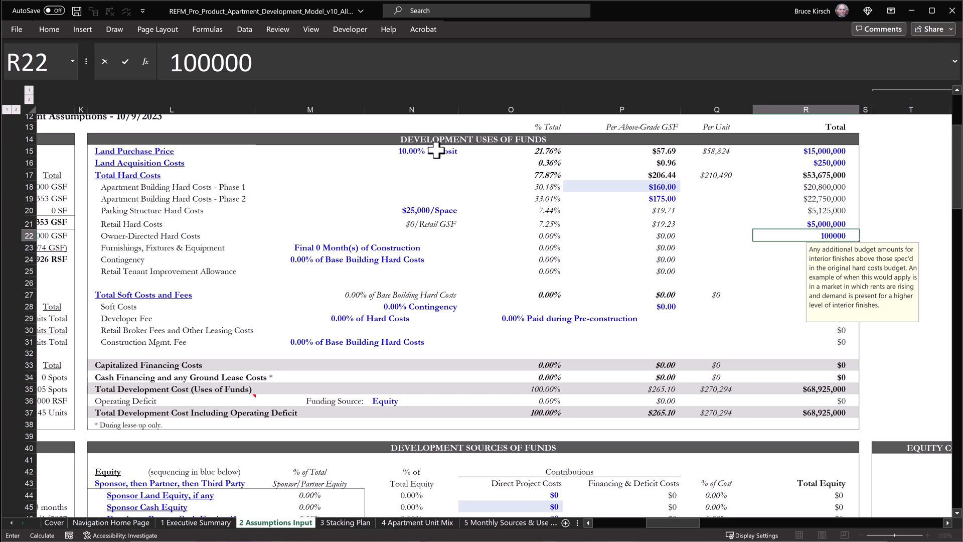
key(Return)
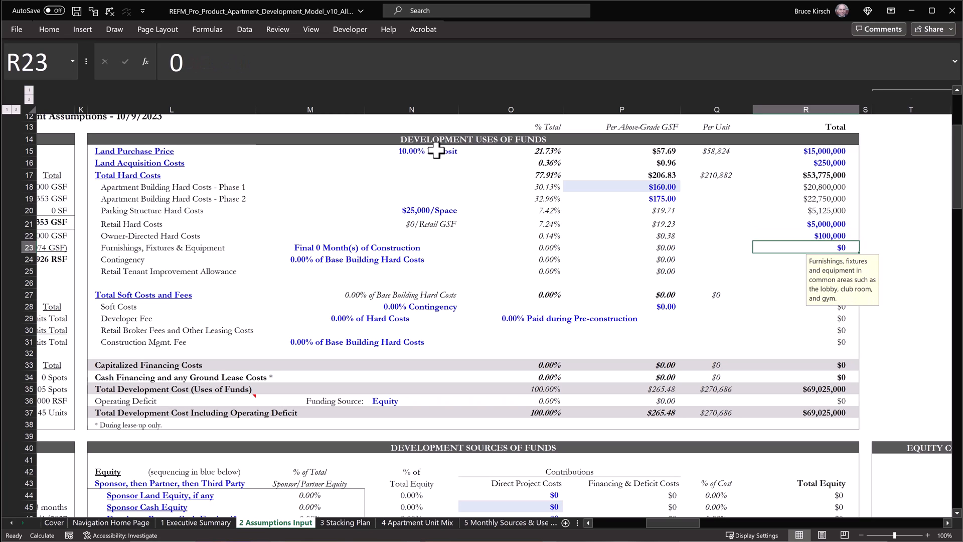
text(5000)
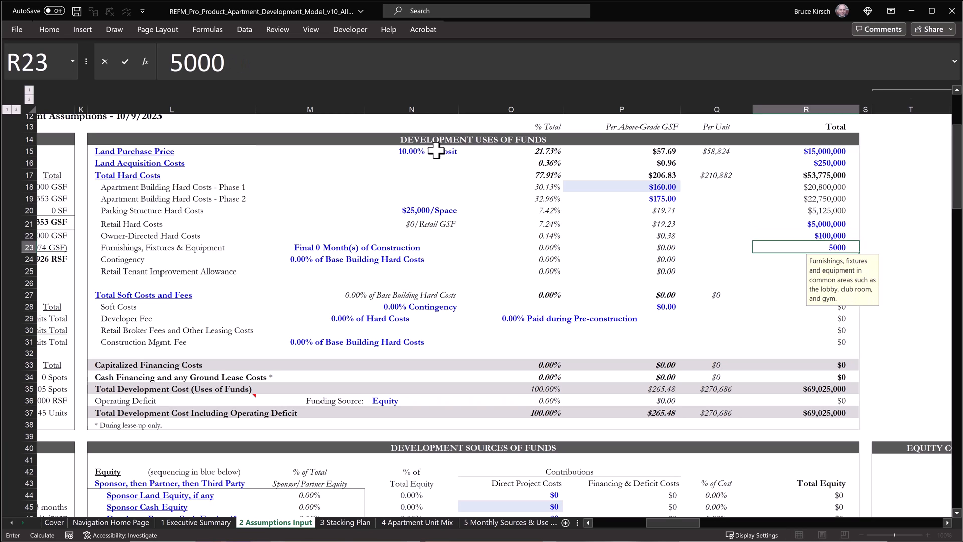
text(00)
key(Return)
- Spread the Furnishings, Fixtures & Equipment spend over the final 2 months of construction and set the hard cost Contingency to 5%
key(Up)
key(Left)
key(Left)
key(Left)
key(Left)
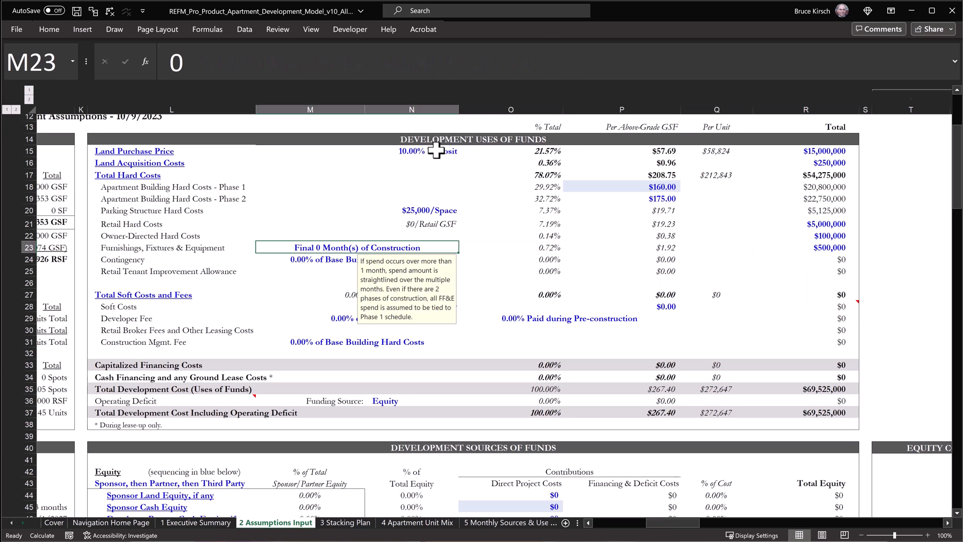
text(2)
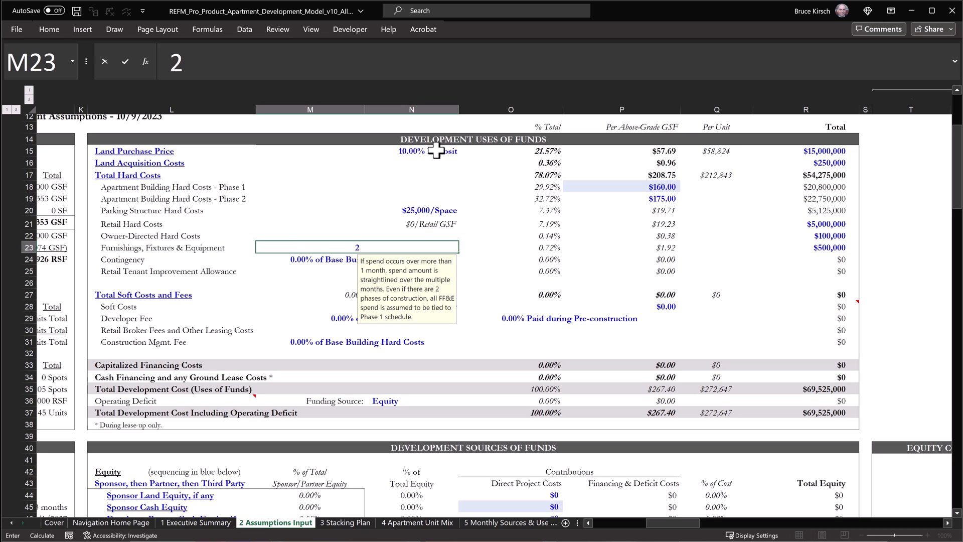
key(Return)
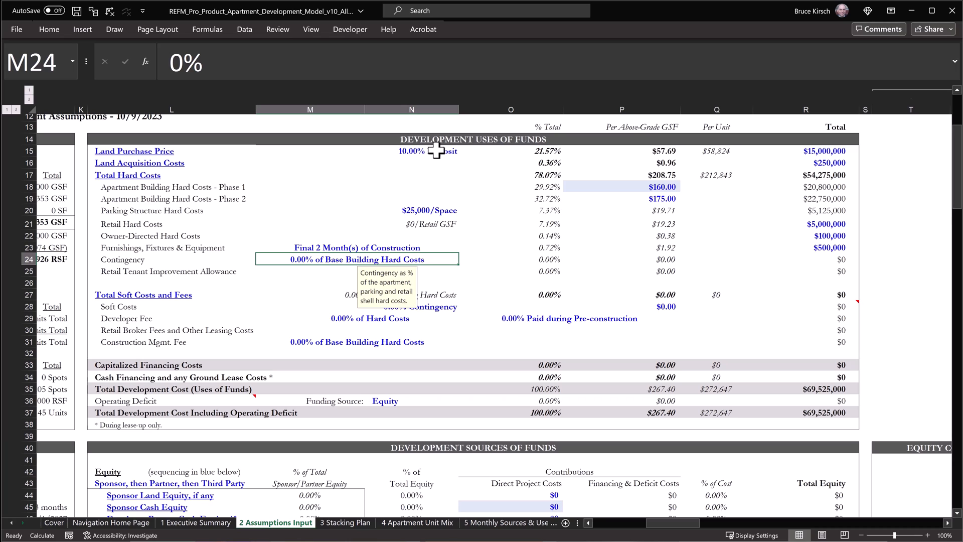
text(5)
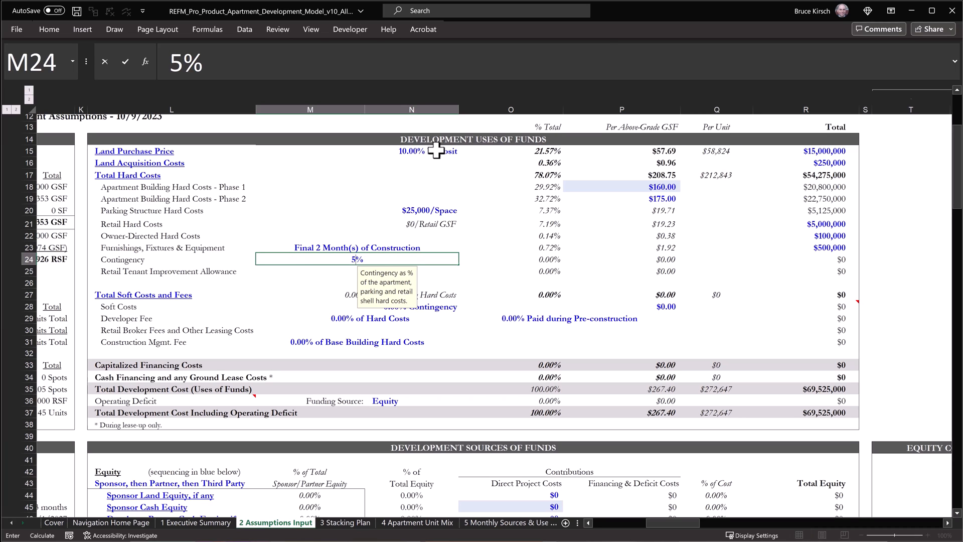
key(Return)
- Set the Soft Costs to $20 per above-grade GSF with a 5% contingency
key(Right)
key(Right)
key(Down)
key(Down)
key(Down)
text(20)
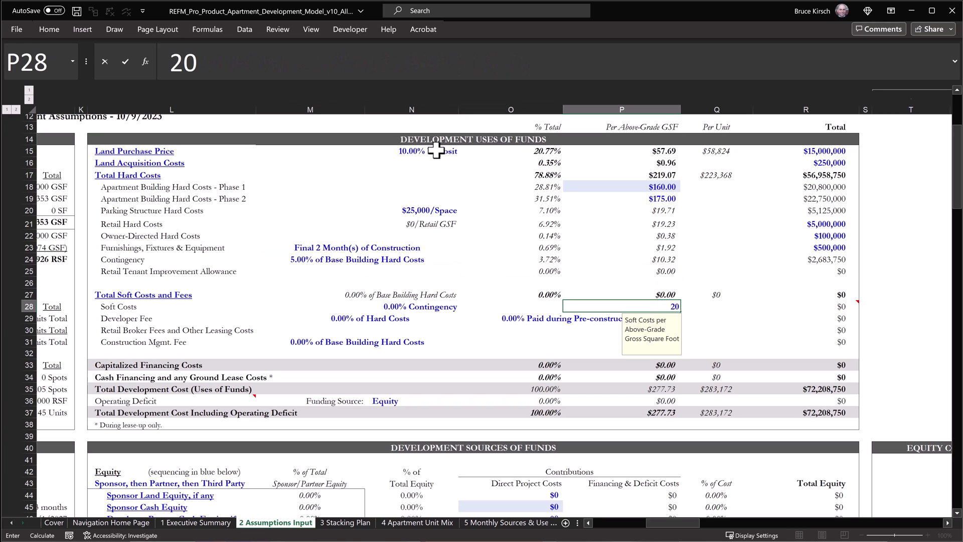
key(Left)
key(Left)
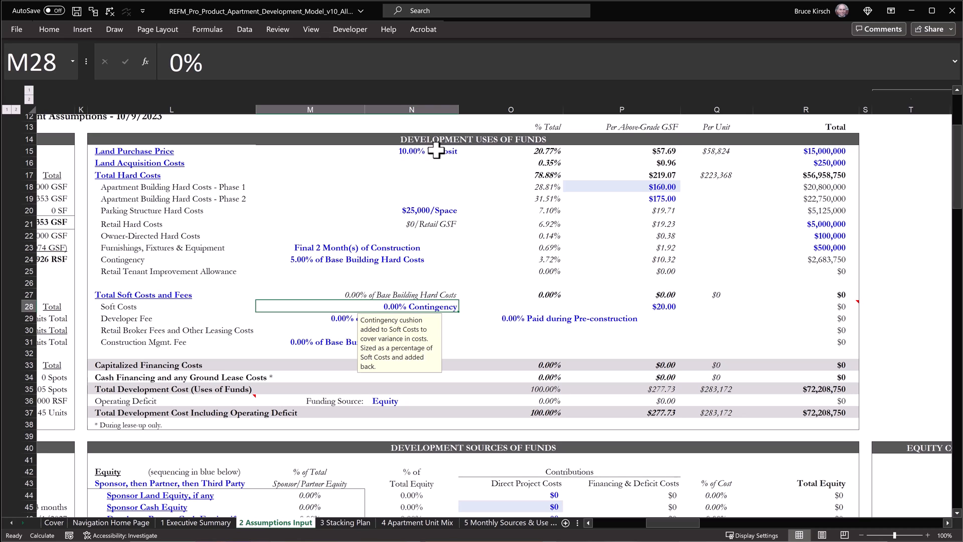
text(5)
key(Return)
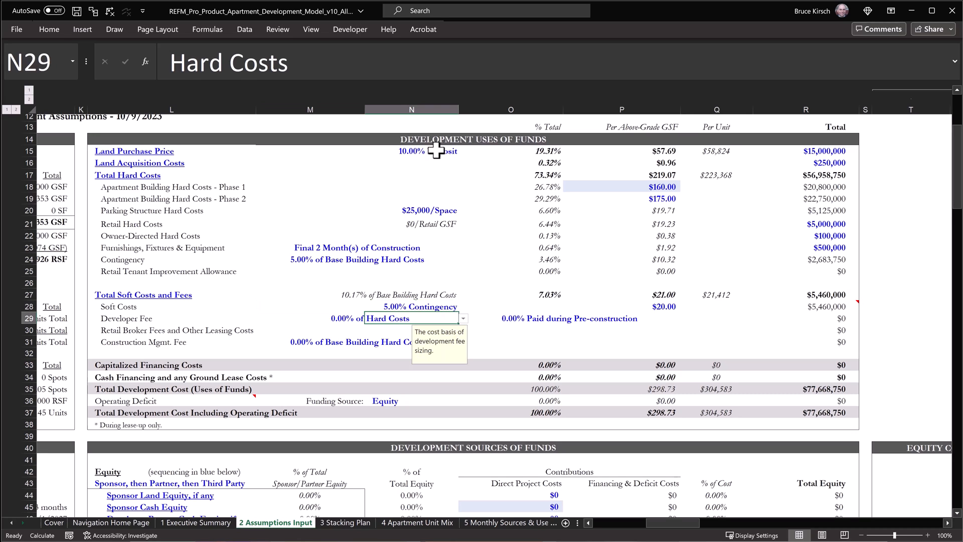
- Set the Developer Fee to 5% of Hard Costs, with 10% paid during pre-construction
key(Left)
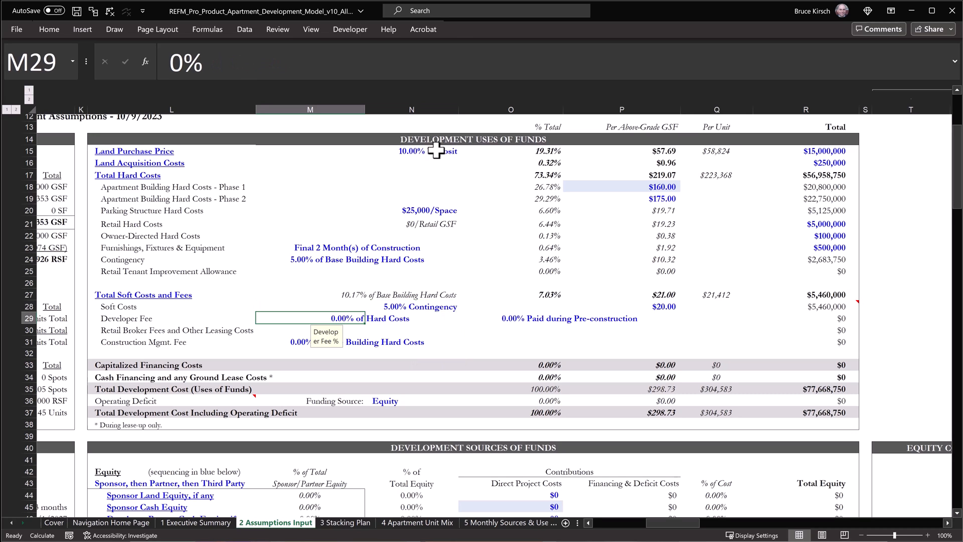
text(5)
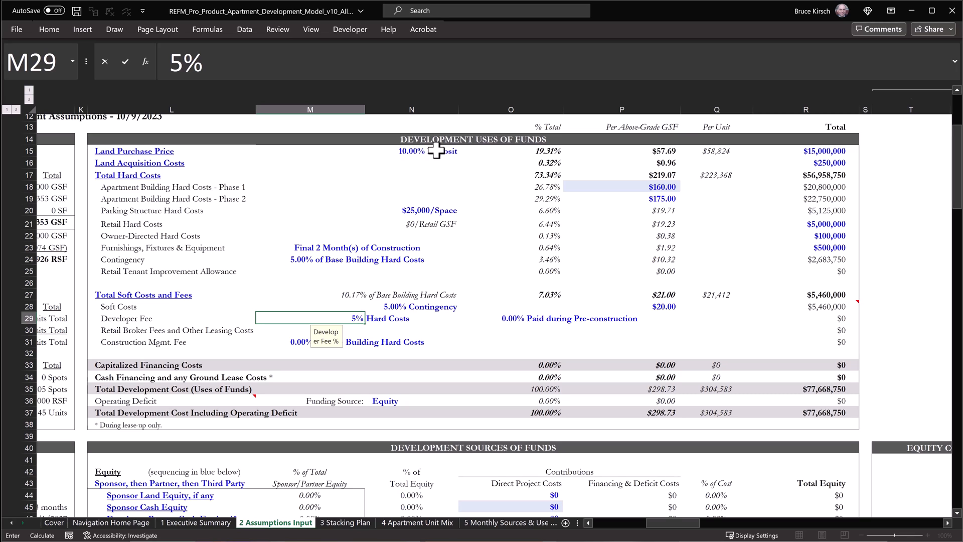
key(Return)
key(Up)
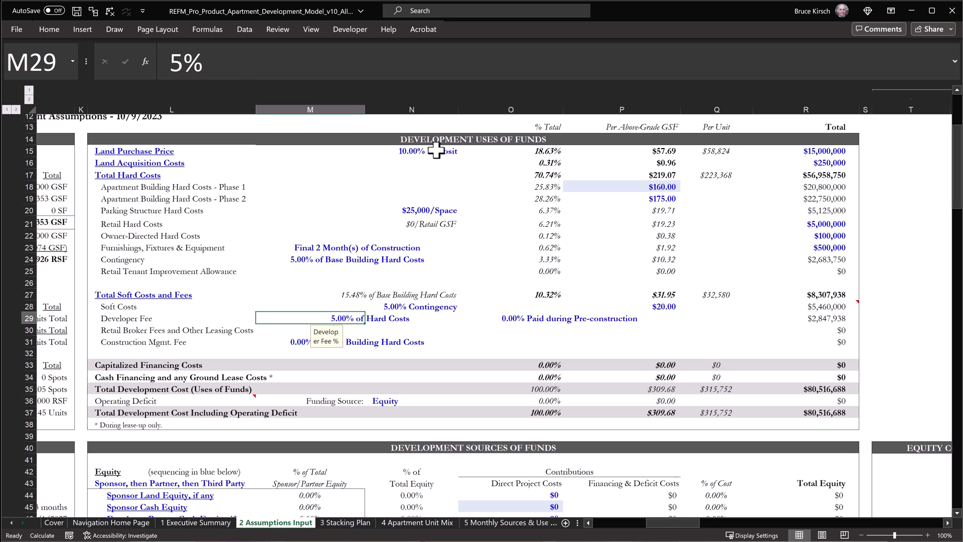
key(Right)
key(Right)
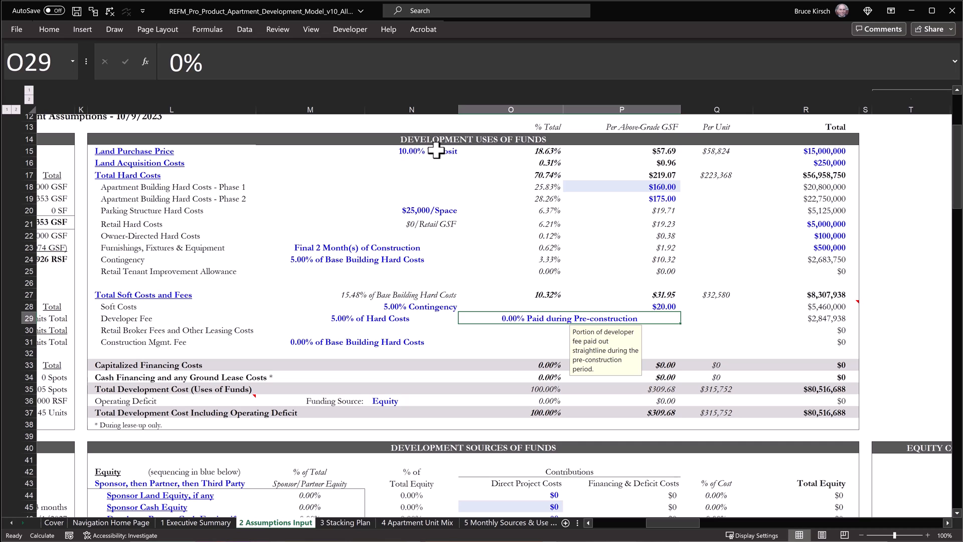
text(10)
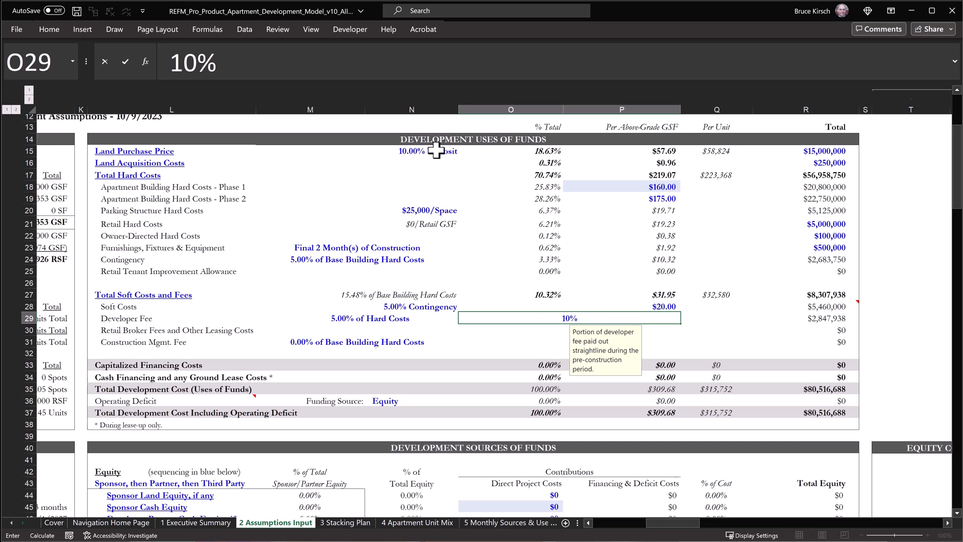
key(Return)
- Set the Construction Mgmt. Fee to 3% of Base Building Hard Costs
key(Down)
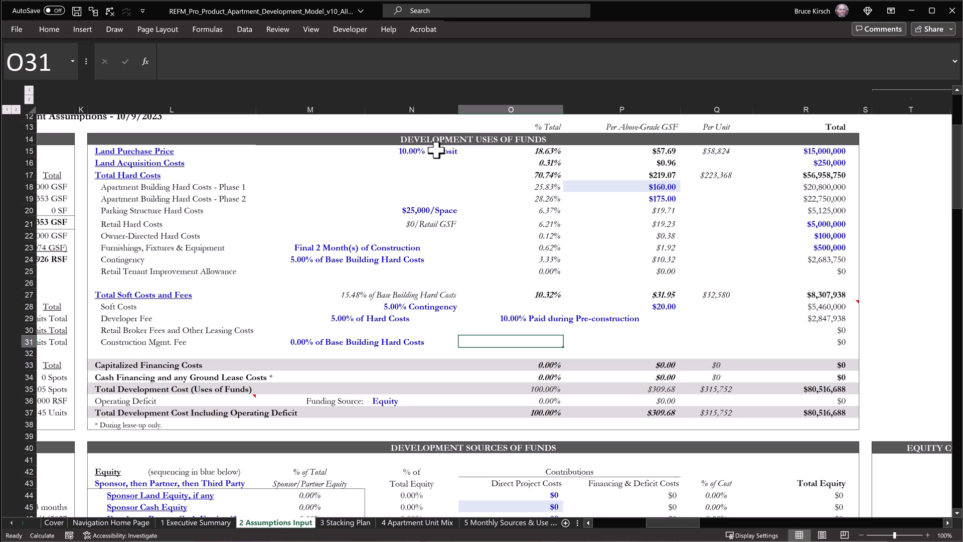
key(Left)
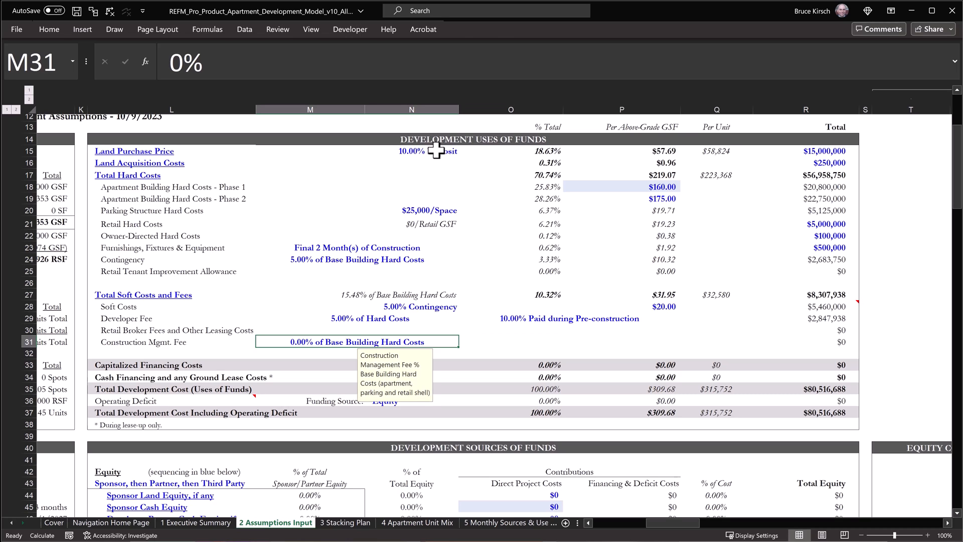
text(3)
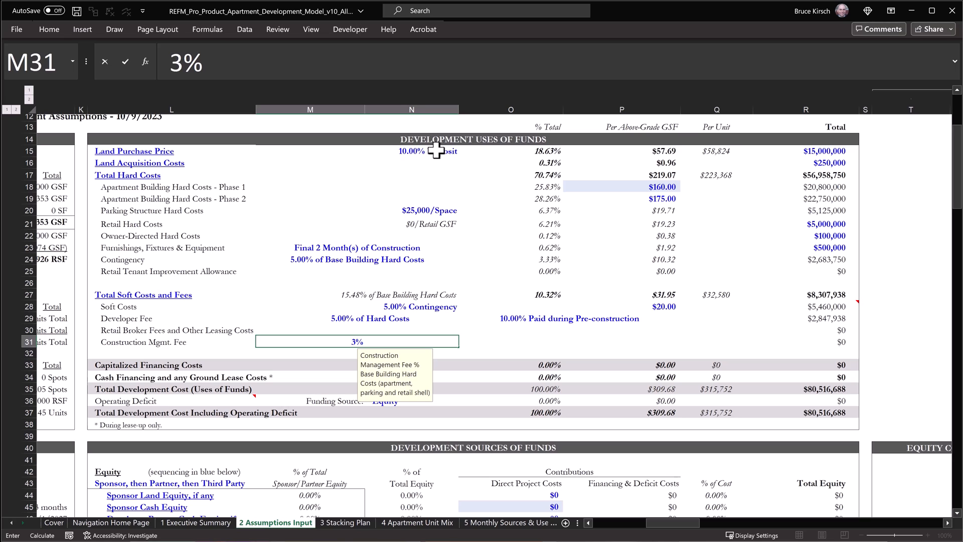
key(Return)
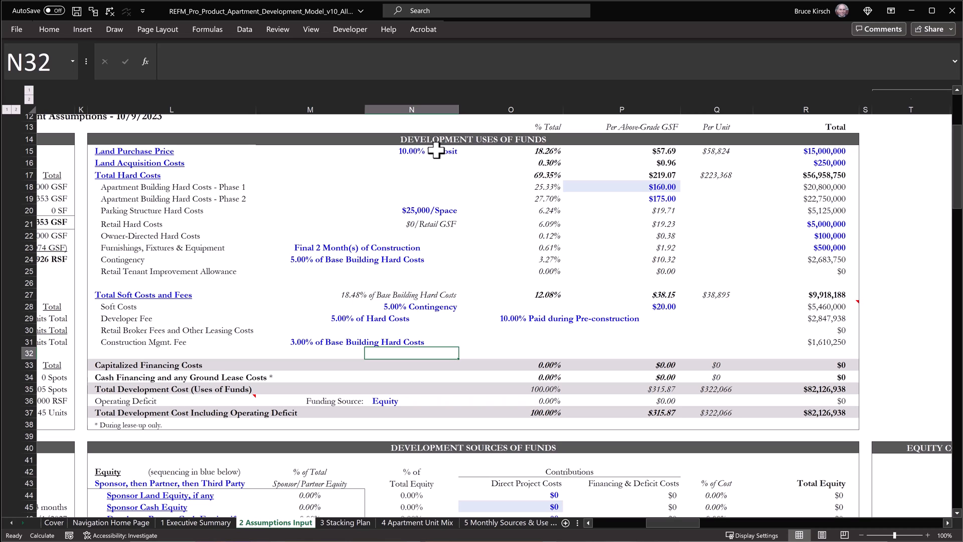
- Set the Sponsor Land Equity direct project costs contribution to $1,500,000 in the Development Sources of Funds section
scroll(738, 16, down, 2)
scroll(738, 13, down, 5)
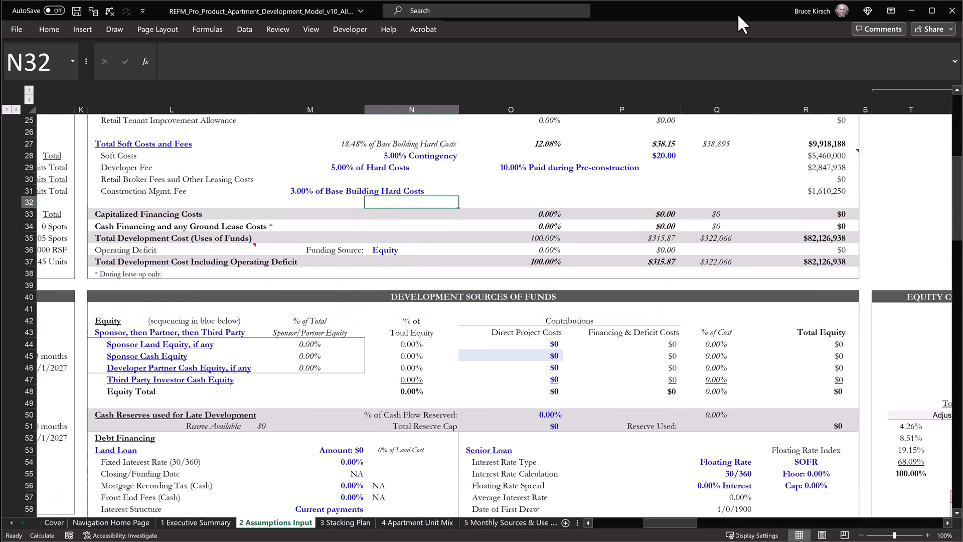
scroll(737, 13, down, 2)
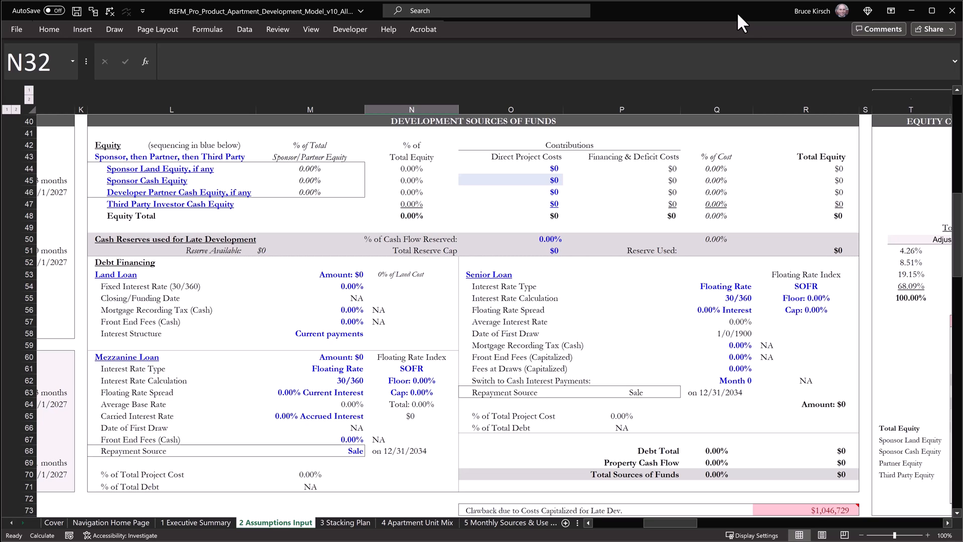
click(546, 167)
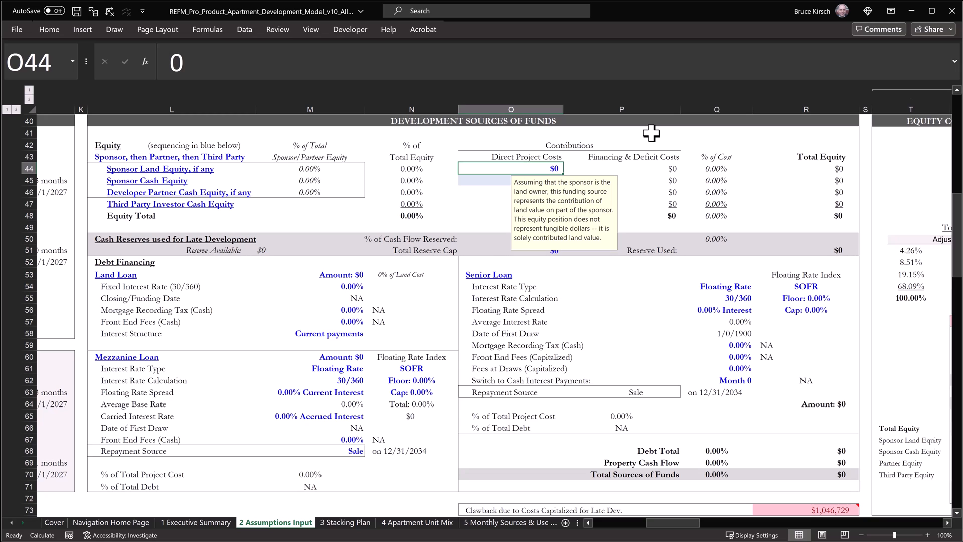
text(1500000)
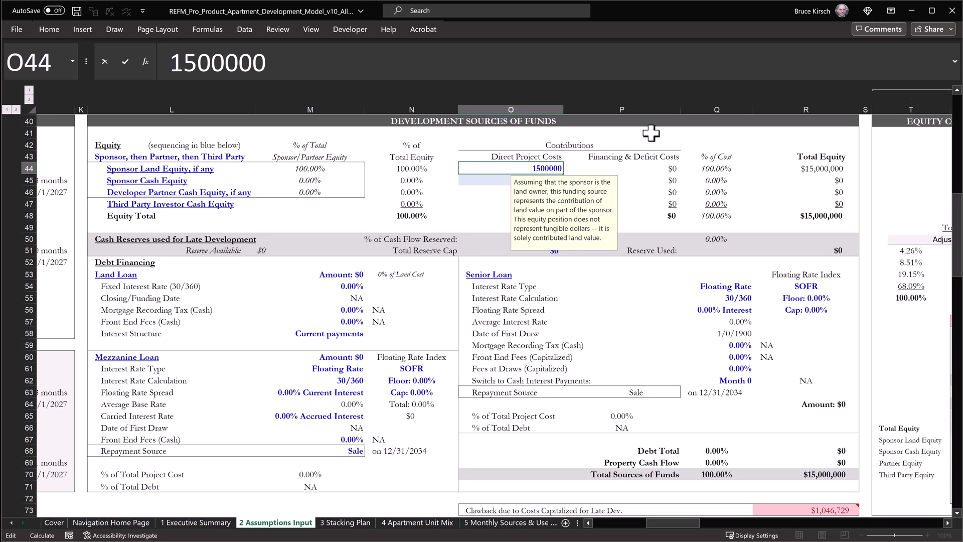
key(Return)
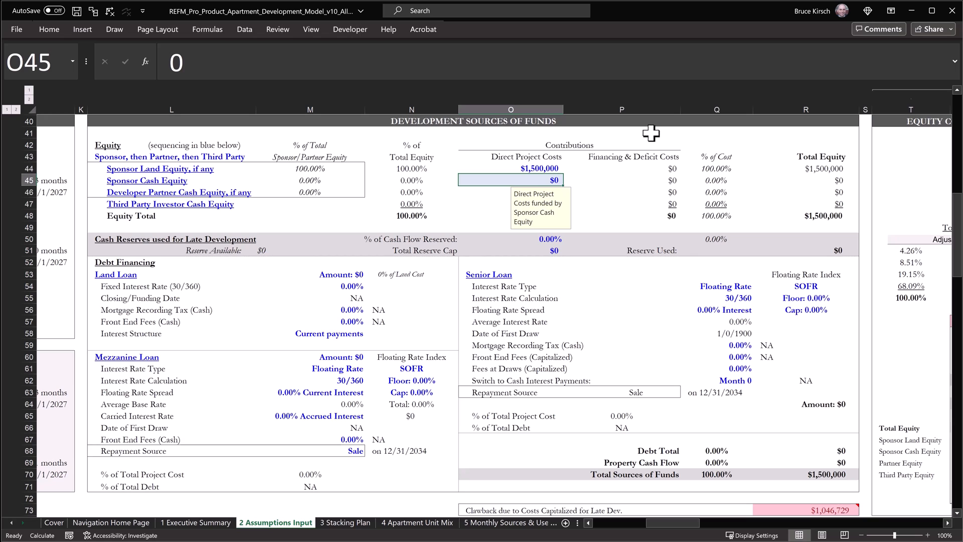
- Set the direct project costs contributions to $1,000,000 for Sponsor Cash Equity and $4,500,000 for Developer Partner Cash Equity
text(1,00)
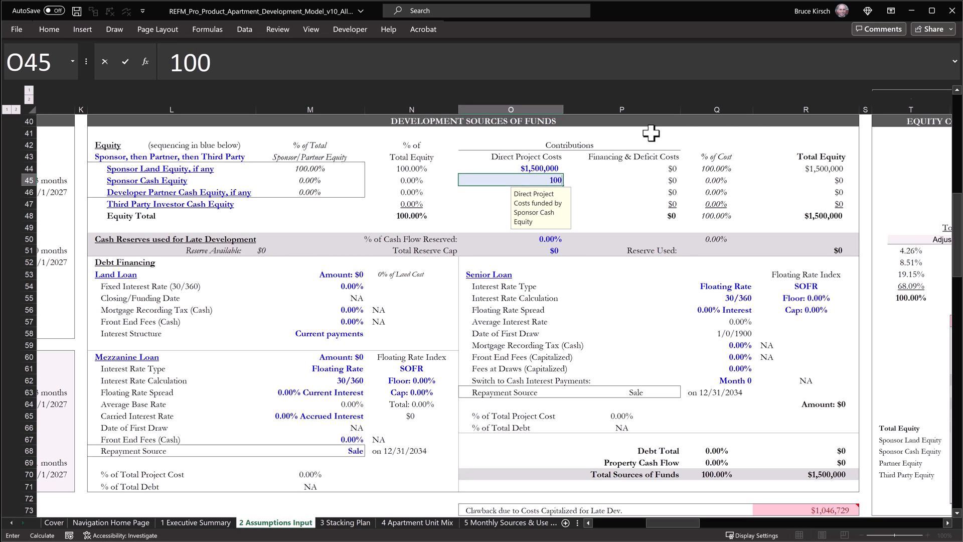
text(0,000)
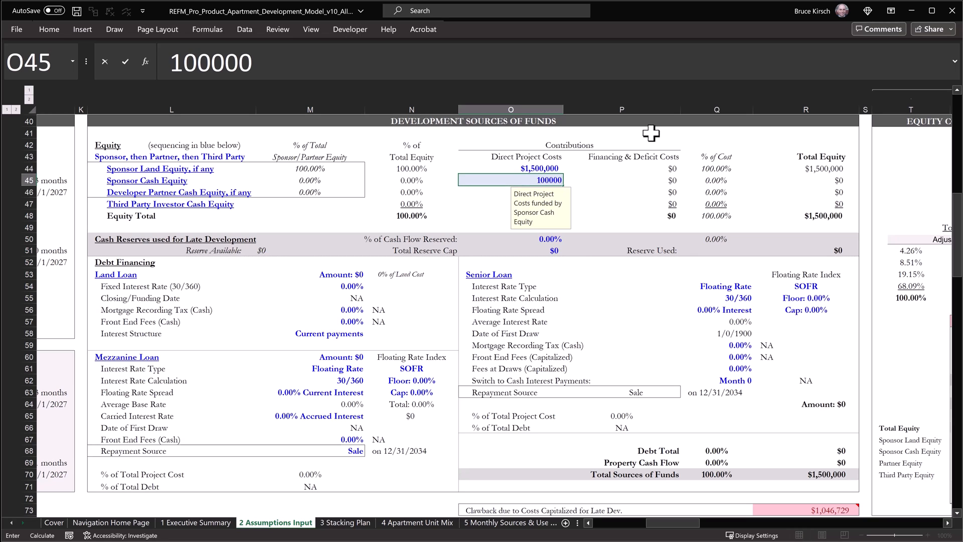
key(Return)
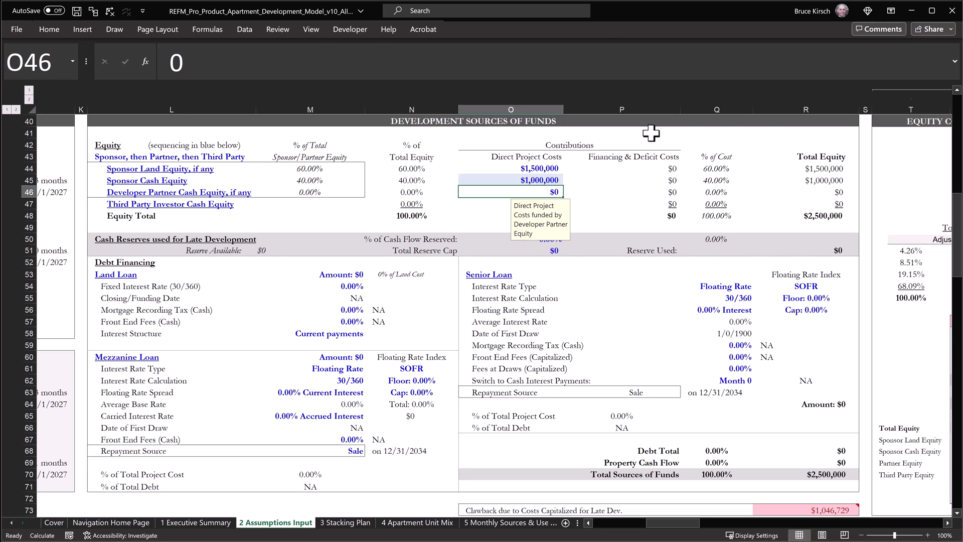
text(4)
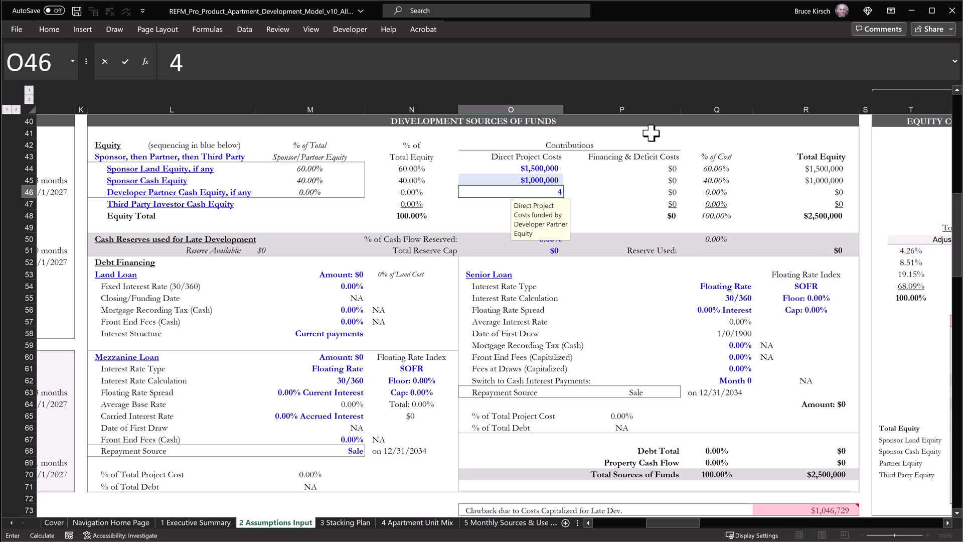
text(,500,000)
key(Return)
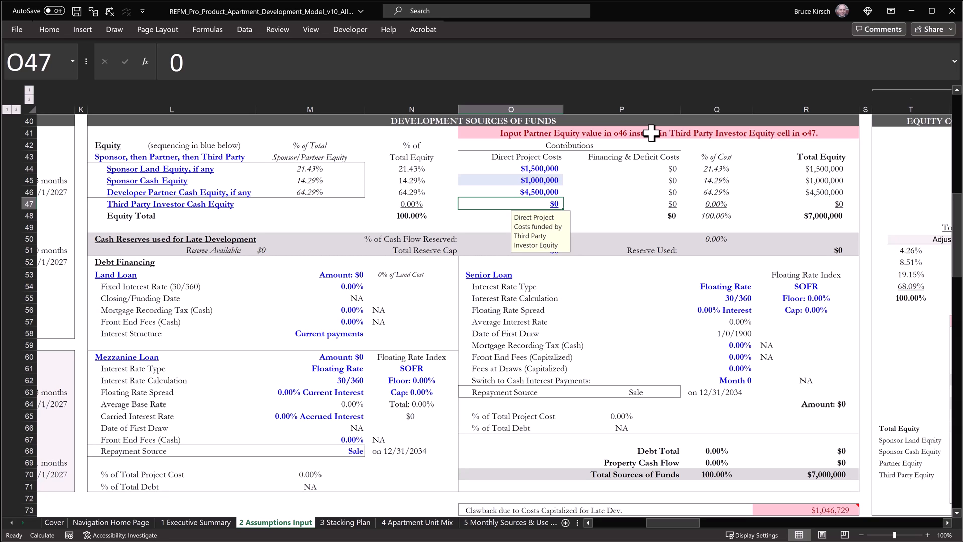
- Set the Third Party Investor Cash Equity contribution to direct project costs to $15,000,000
text(15000000)
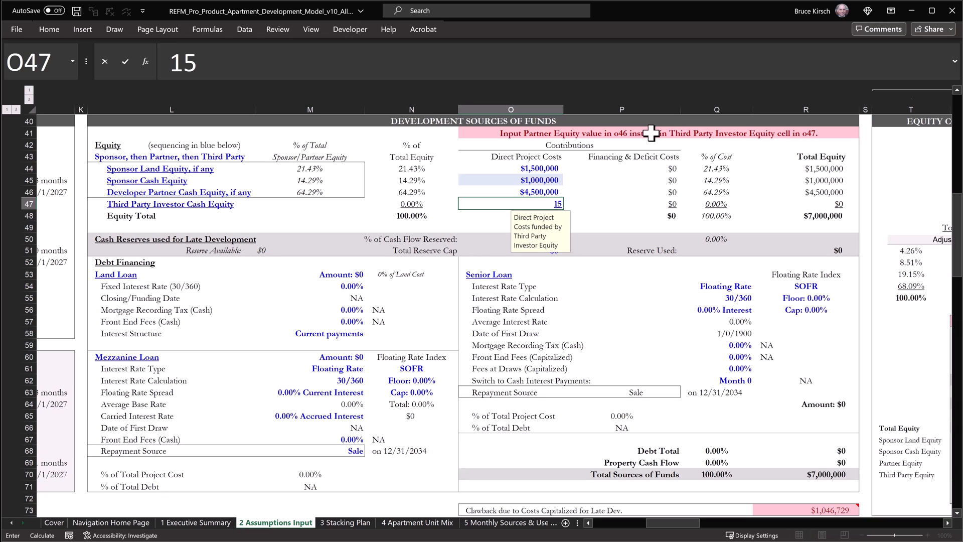
key(Return)
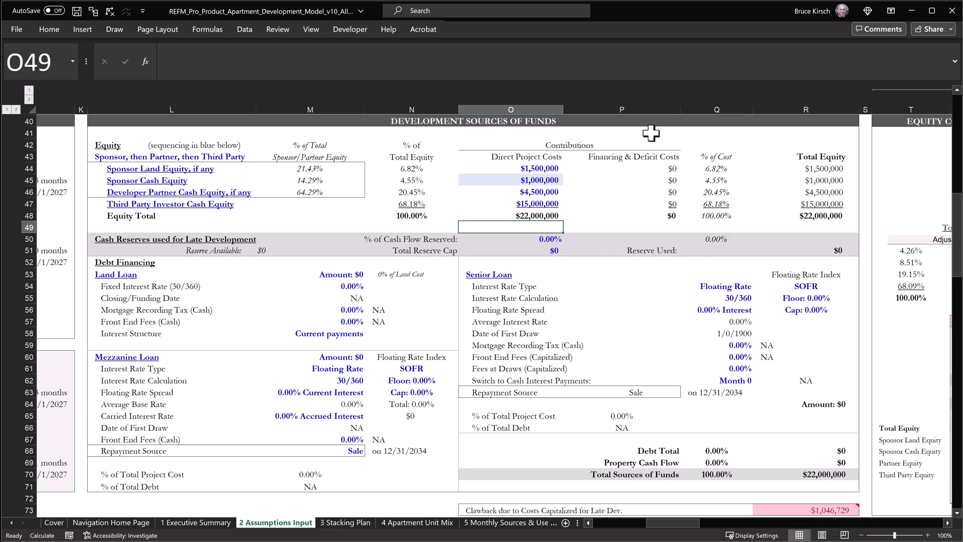
key(alt+Tab)
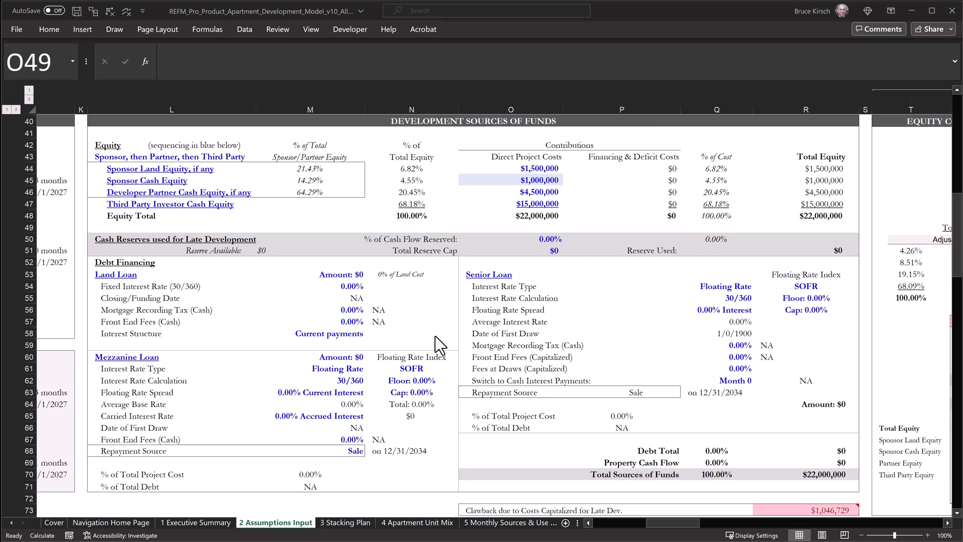
- Set the Mezzanine Loan amount to $10,000,000 in the Debt Financing section
click(325, 358)
click(316, 357)
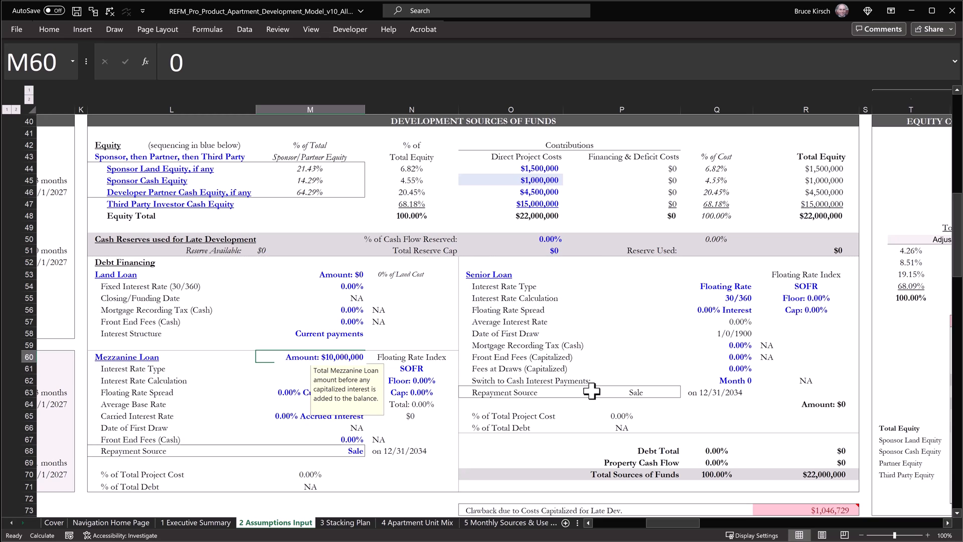
text(10,)
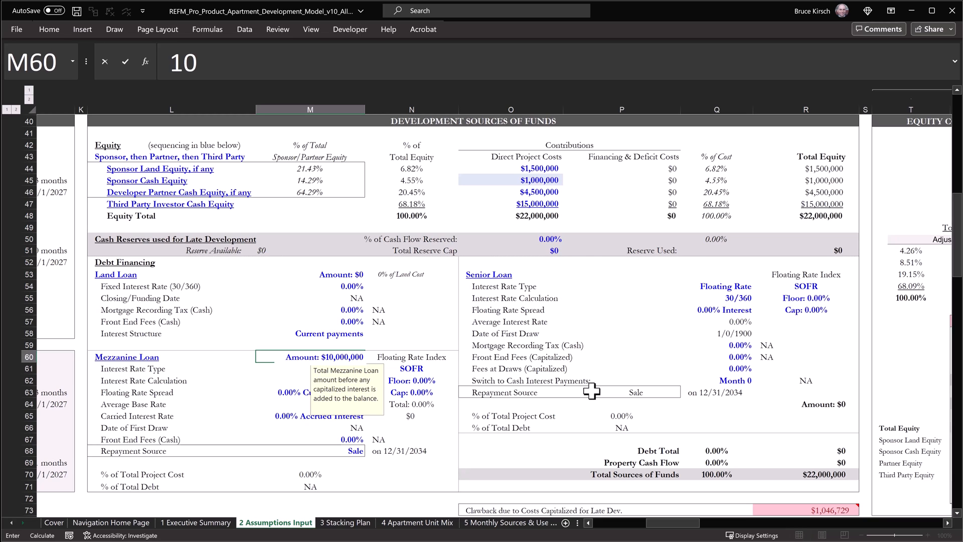
text(0)
key(Return)
- Set the Mezzanine Loan's floating rate spread to 5%, carried interest rate to 3% and front end fees to 1%
text(5)
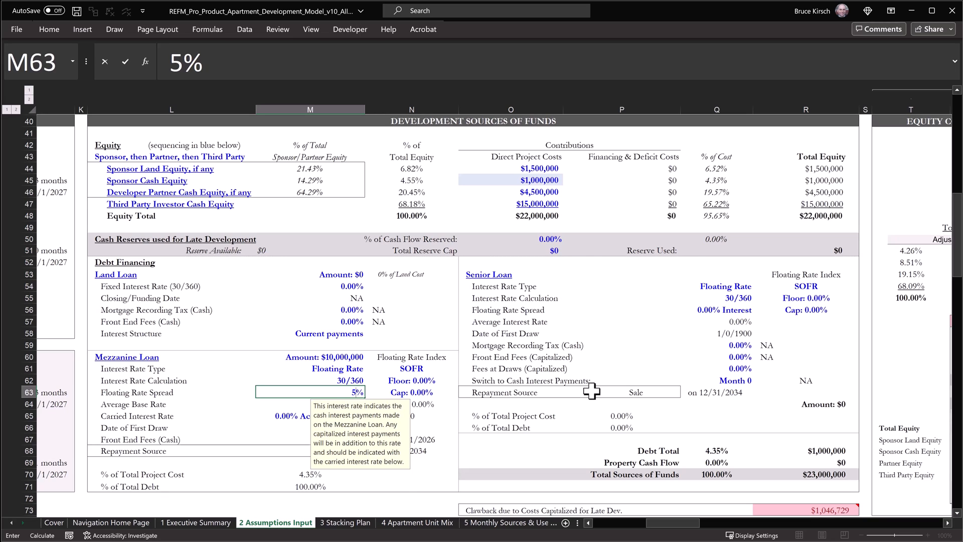
key(Return)
text(3)
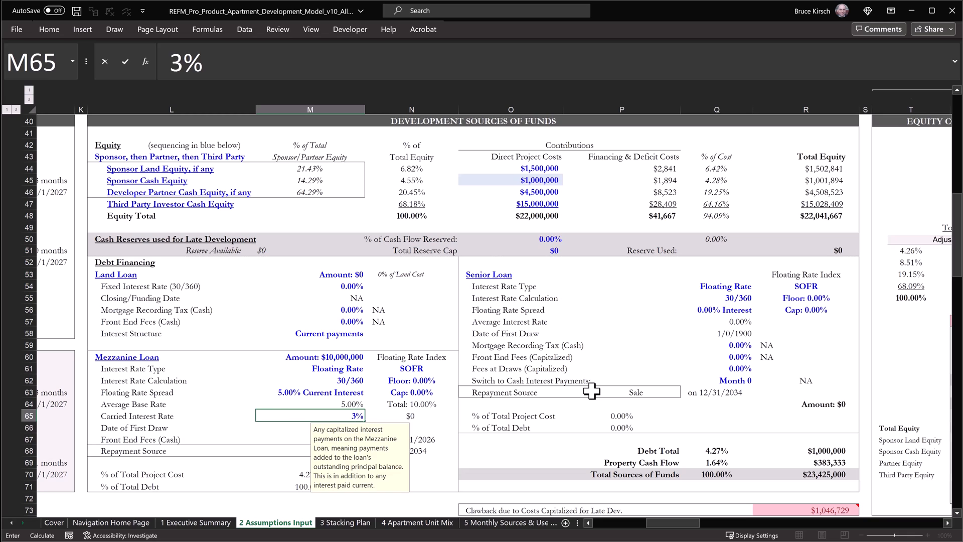
key(Return)
- Set the Mezzanine Loan's floating rate floor to 2% and cap to 6%
click(406, 380)
text(2)
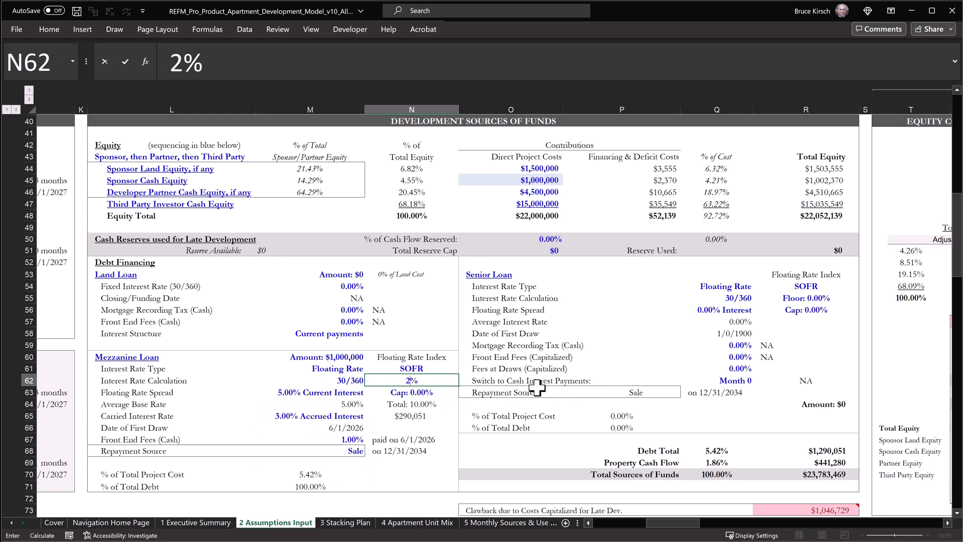
key(Return)
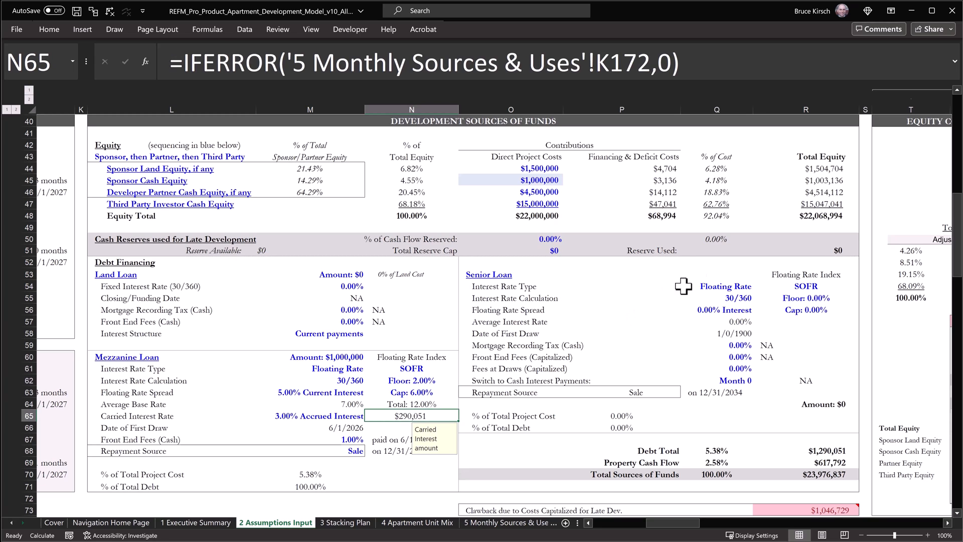
click(711, 284)
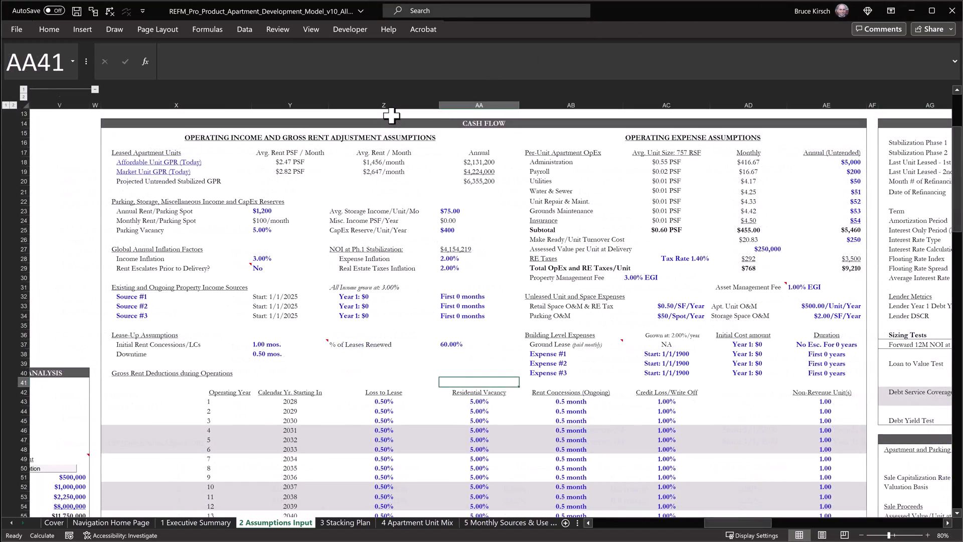
- Review the Cash Flow deductions, the joint venture waterfall structures and the Operating Projections charts
scroll(391, 115, down, 17)
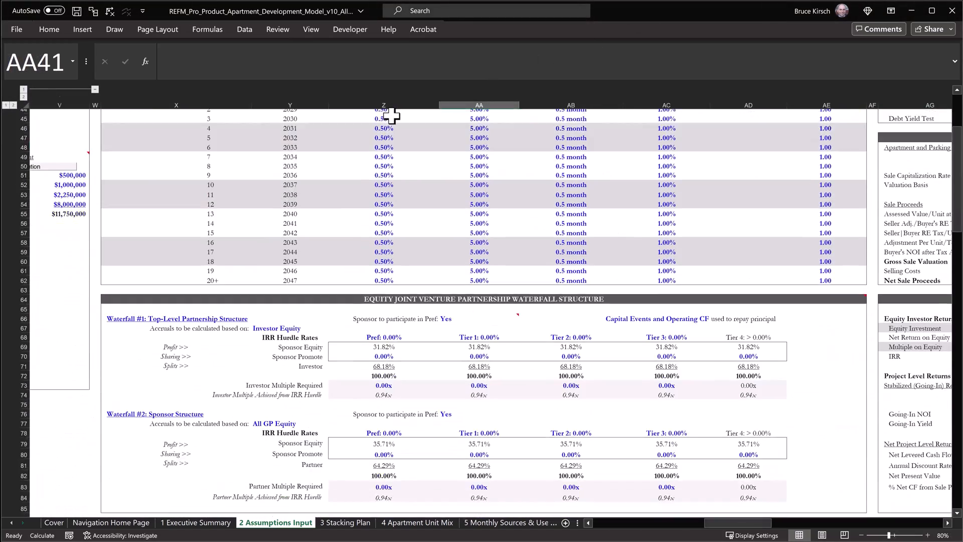
scroll(391, 116, down, 3)
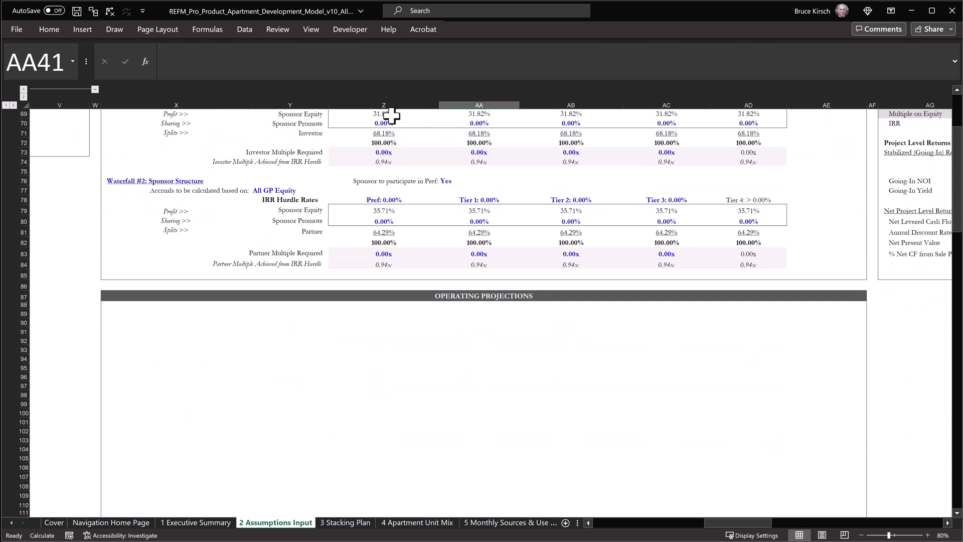
scroll(391, 116, down, 2)
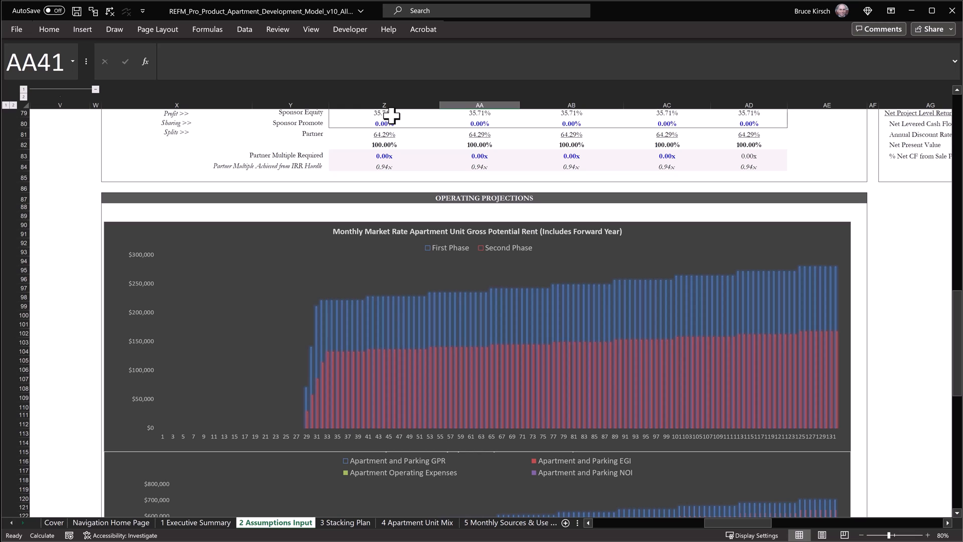
scroll(391, 116, down, 6)
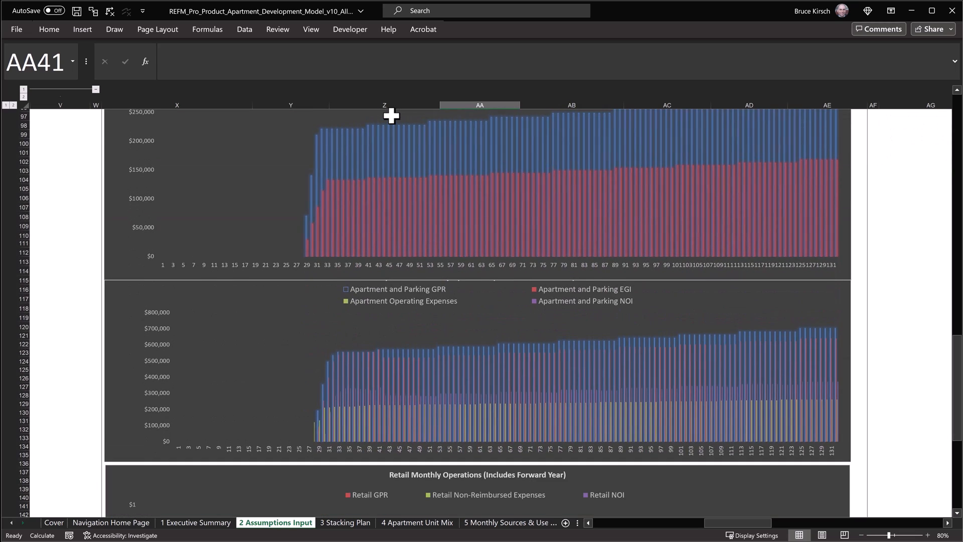
scroll(441, 115, up, 20)
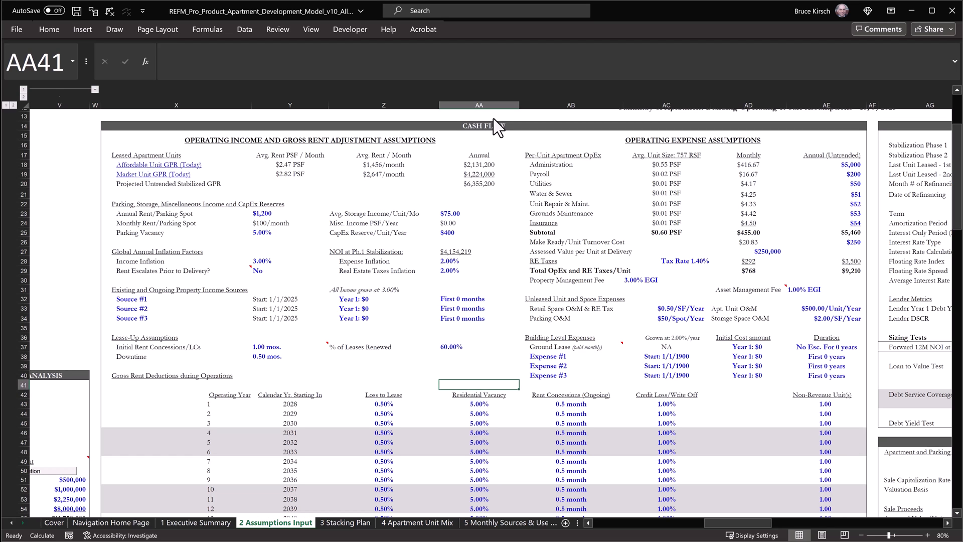
- Fill in the permanent loan refinancing assumptions: Month 40, 10-year term, 25-year amortization, 1 interest-only year, fixed 3% rate, 5% cap rate, 80% LTV, 1.20x DSCR, 7% debt yield
click(493, 115)
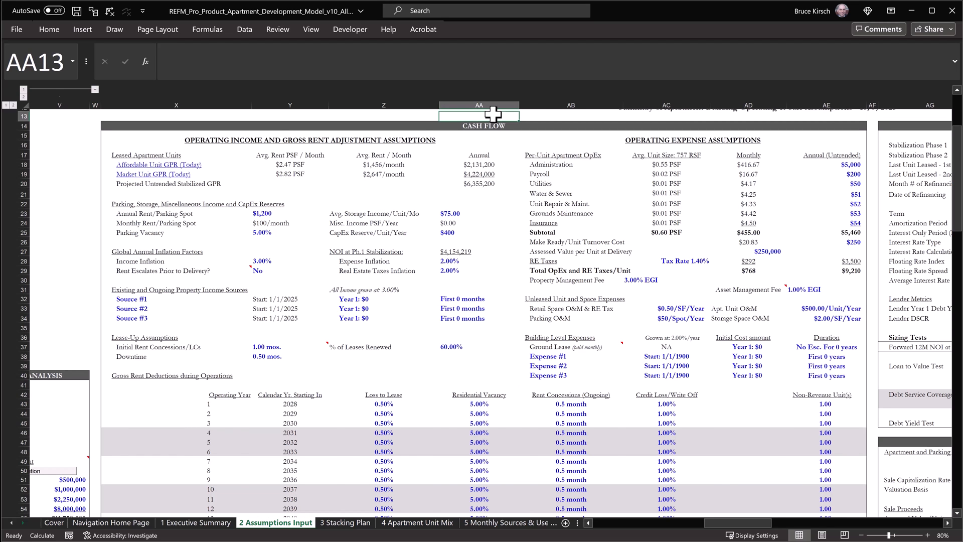
scroll(492, 114, right, 6)
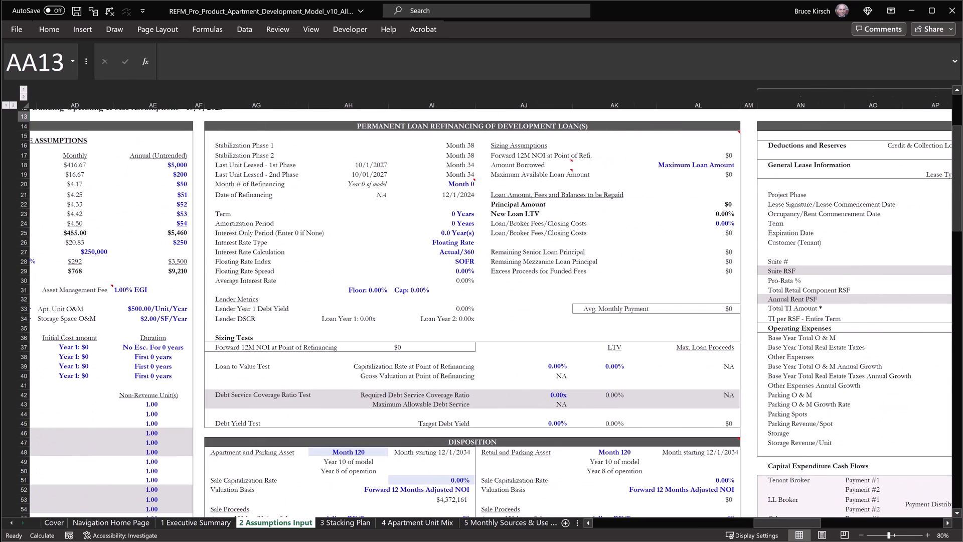
click(474, 210)
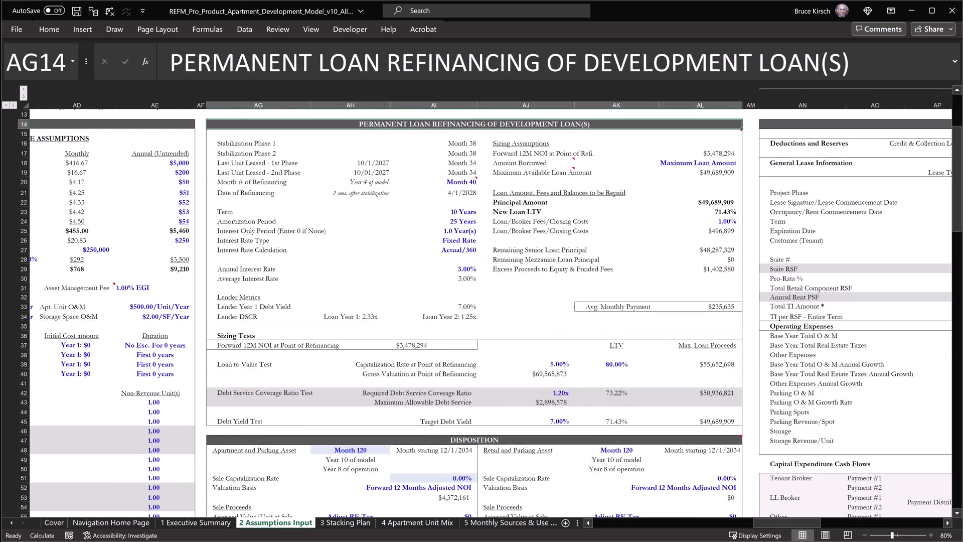
scroll(490, 313, up, 1)
- Review the Disposition section and the Pre-Tax Returns Summary beneath the refinancing assumptions
scroll(490, 313, down, 3)
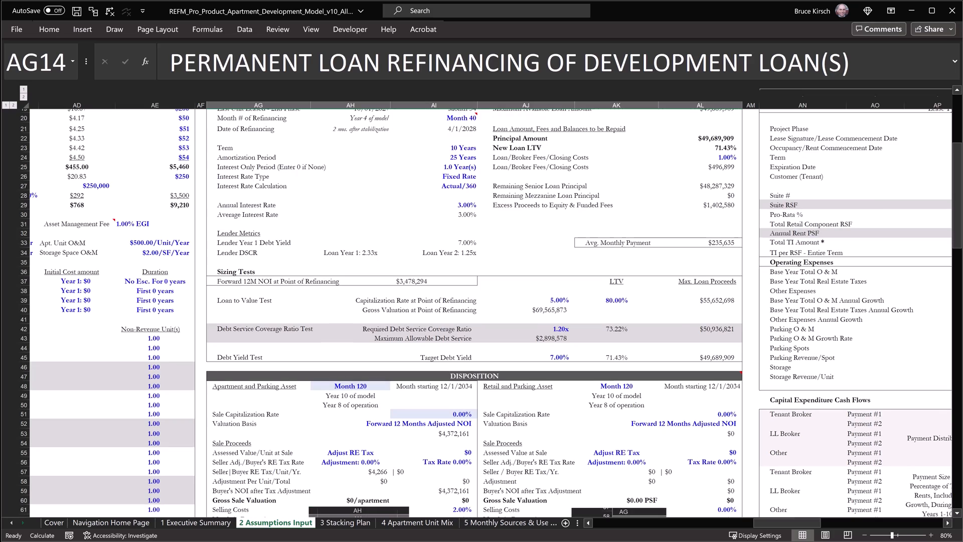
scroll(491, 313, down, 6)
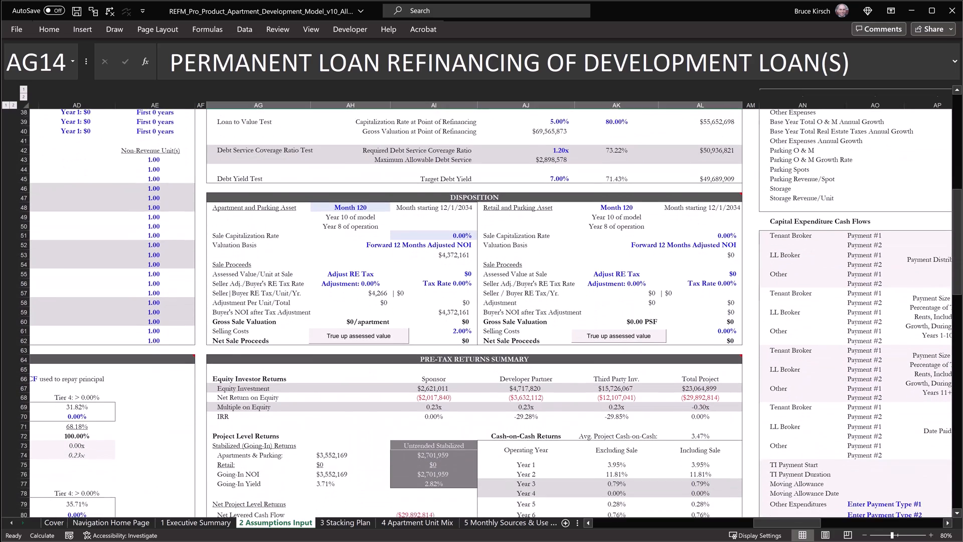
scroll(491, 313, down, 3)
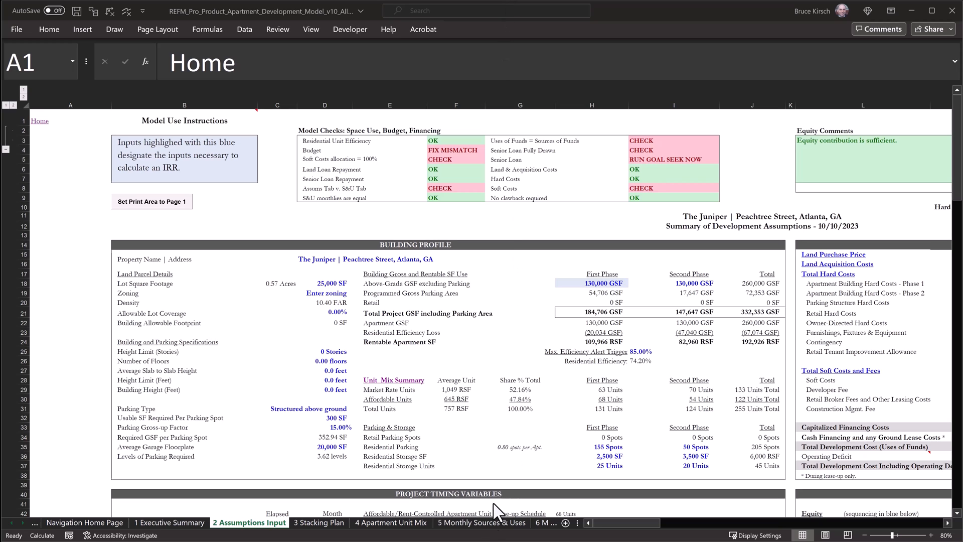
- On the 5 Monthly Sources & Uses sheet, set the first month's Soft Costs Distribution to 10%
click(482, 523)
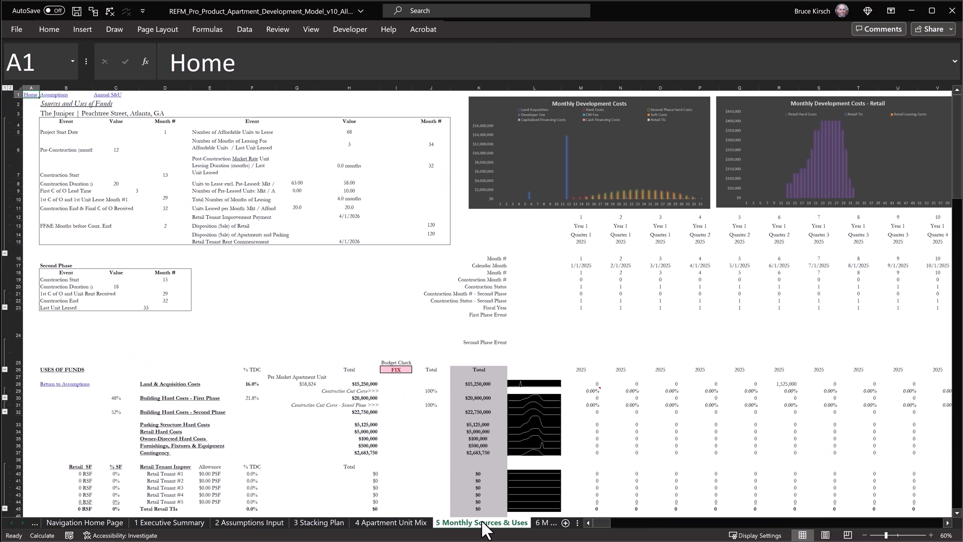
scroll(484, 529, down, 15)
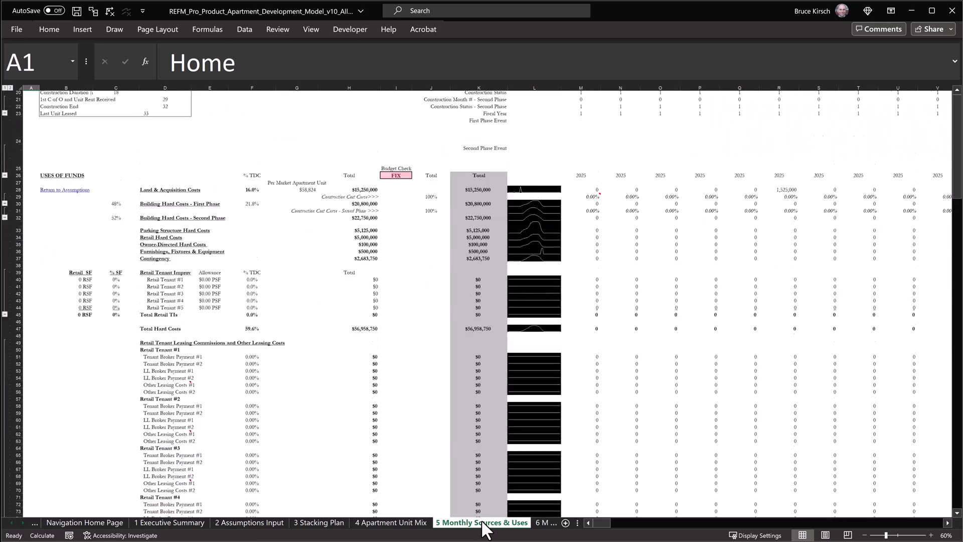
scroll(483, 529, down, 2)
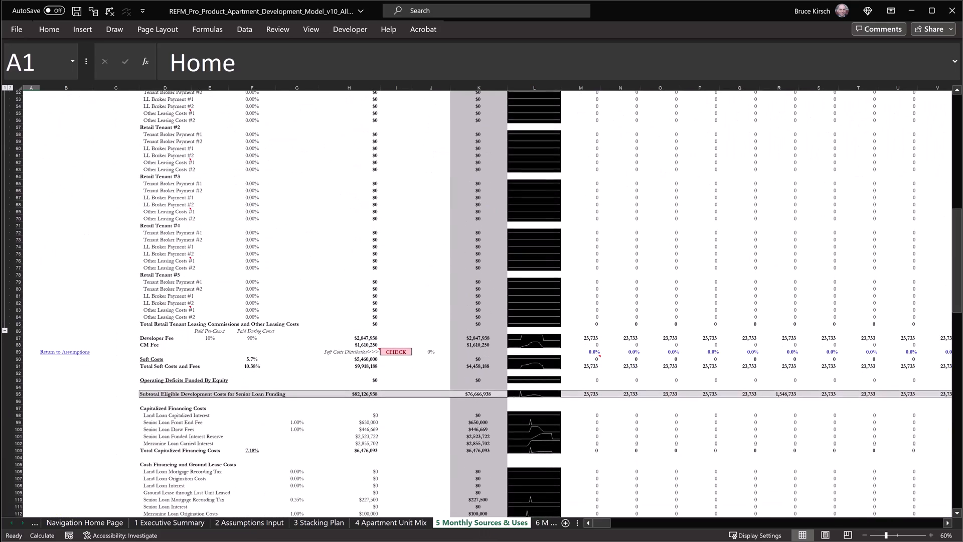
click(931, 535)
click(931, 535)
click(930, 535)
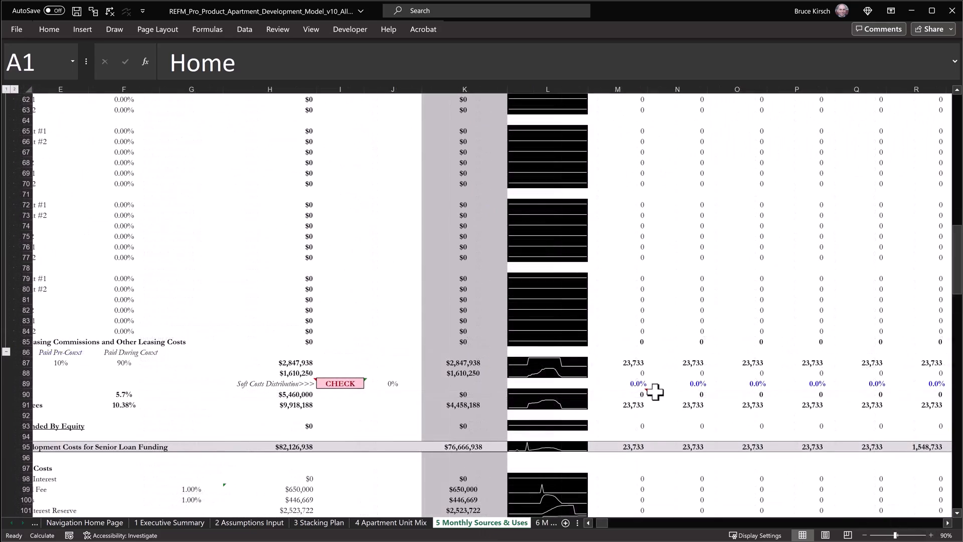
click(624, 384)
text(10)
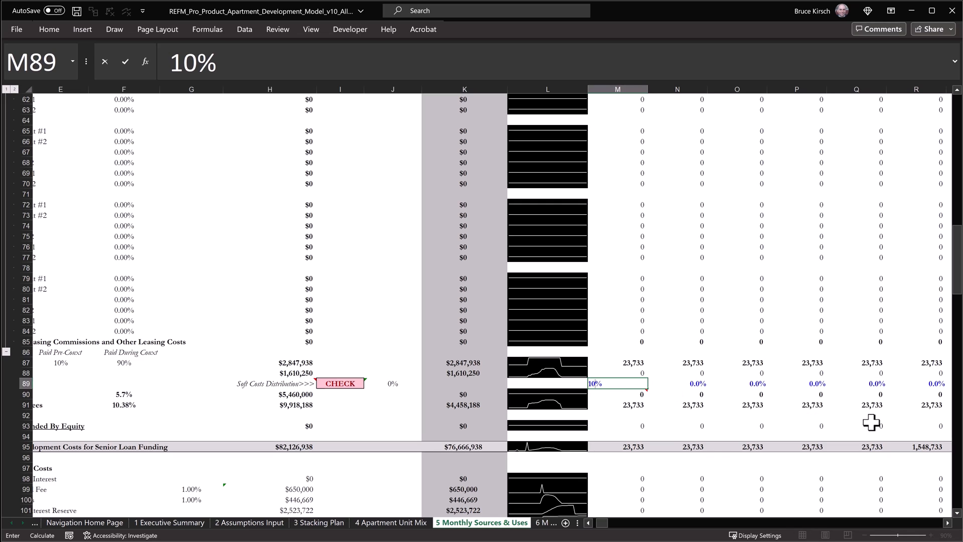
key(Down)
key(Down)
key(Up)
key(Up)
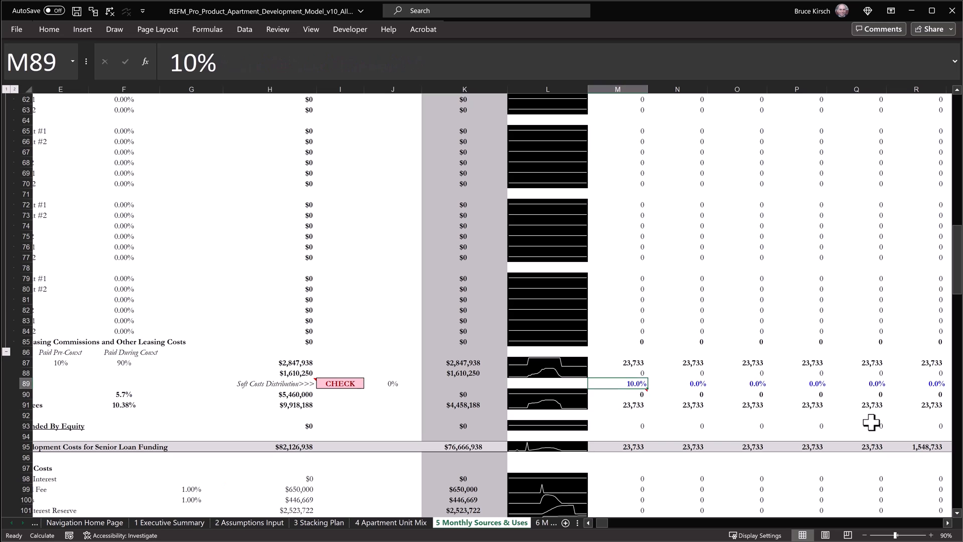
- Copy the 10% Soft Costs Distribution across the first six months and enter 5% for the seventh month
key(ctrl+c)
key(shift+Right)
key(shift+Right)
key(shift+Right)
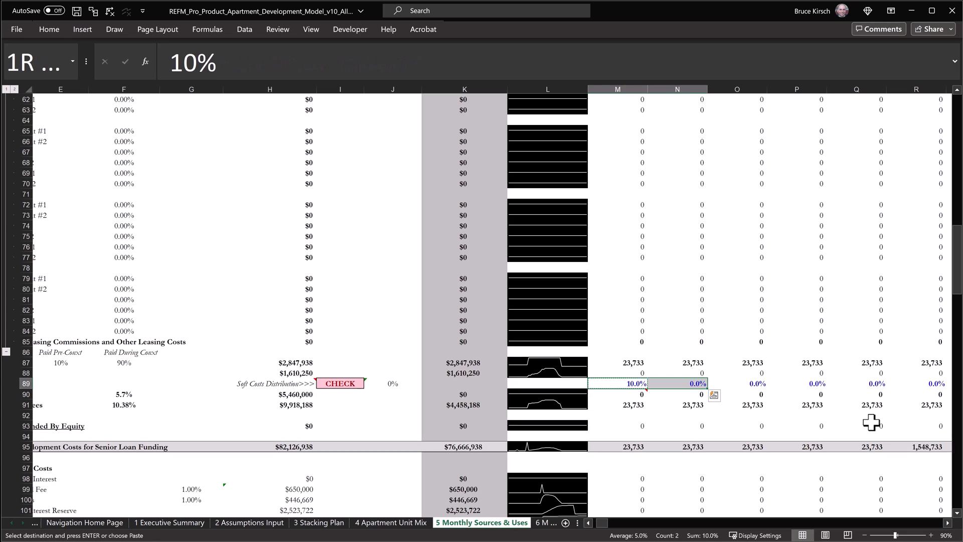
key(shift+Right)
key(ctrl+v)
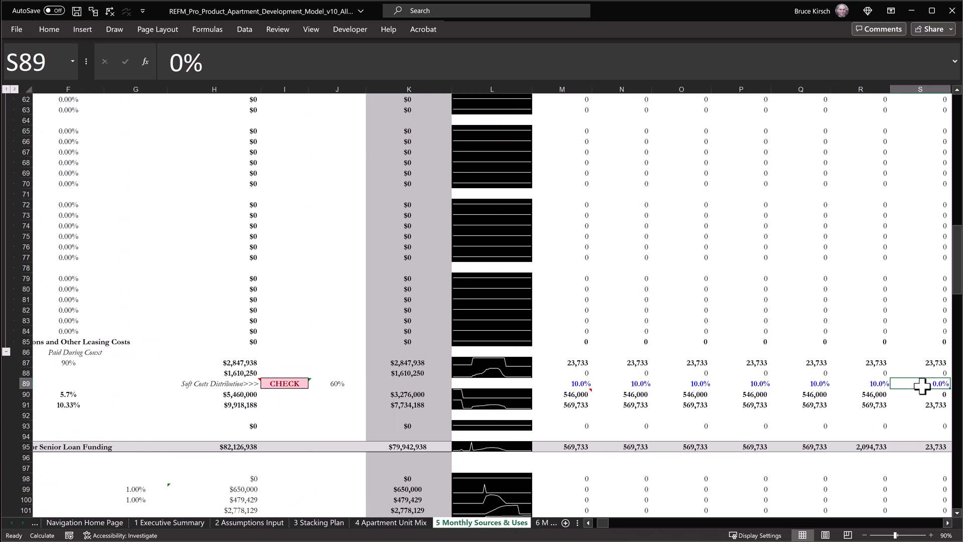
text(5)
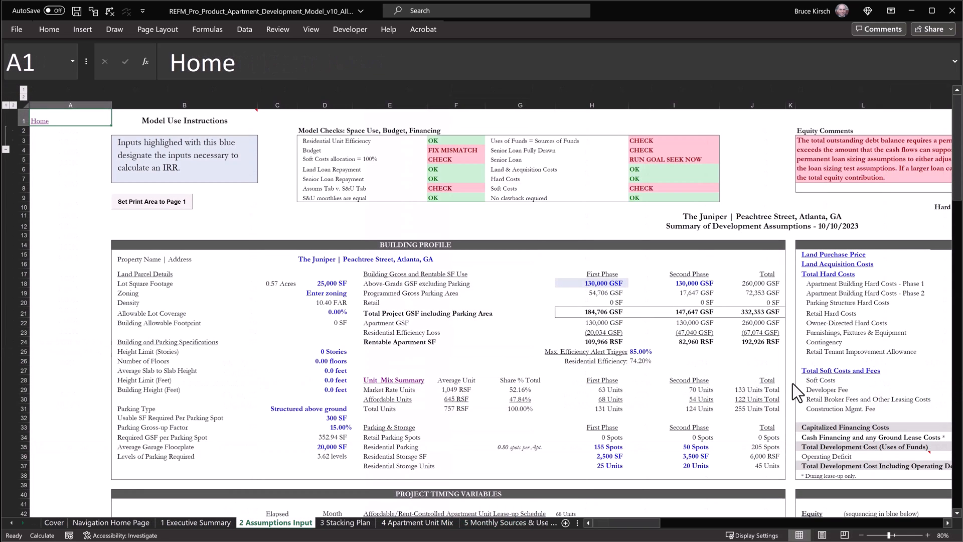
- Recalculate the senior loan on the 2 Assumptions Input sheet to clear its check amount
click(480, 218)
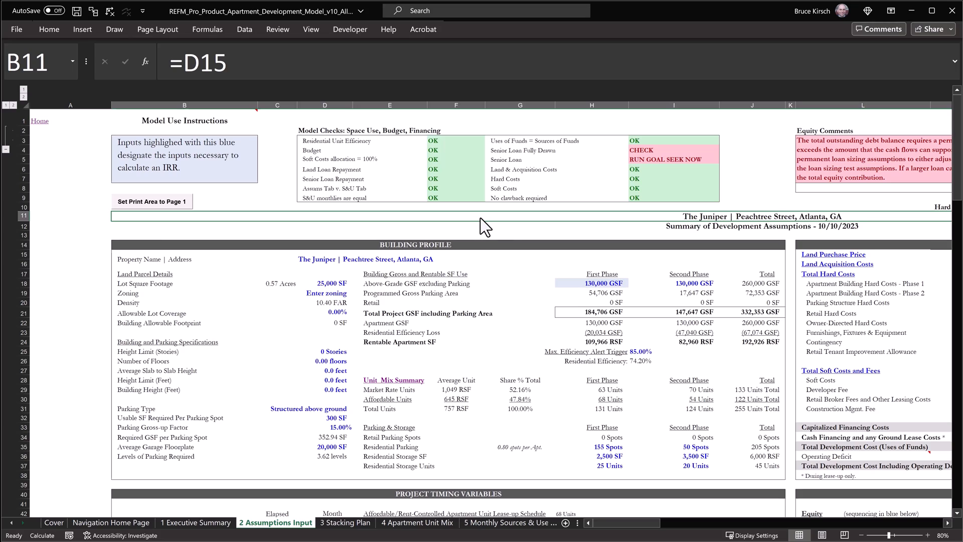
scroll(480, 217, right, 5)
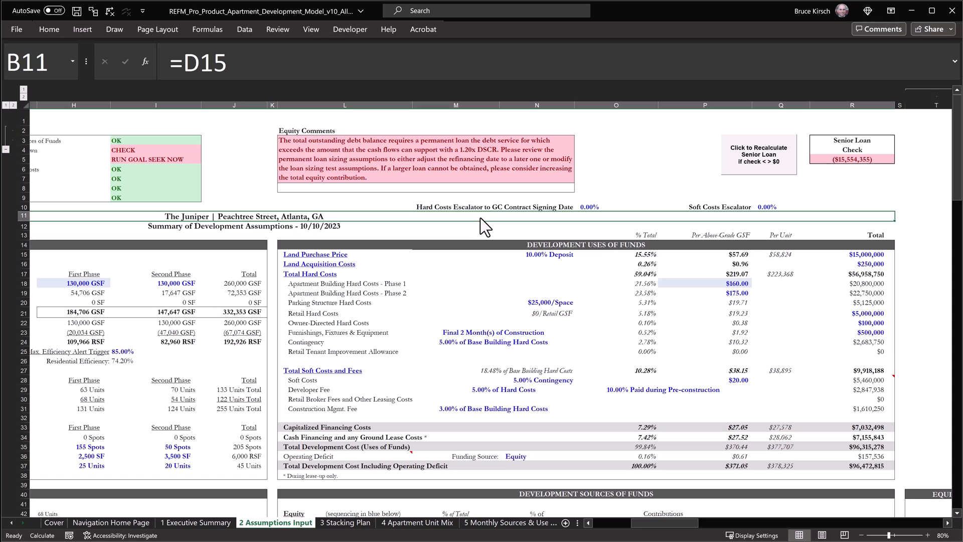
click(749, 170)
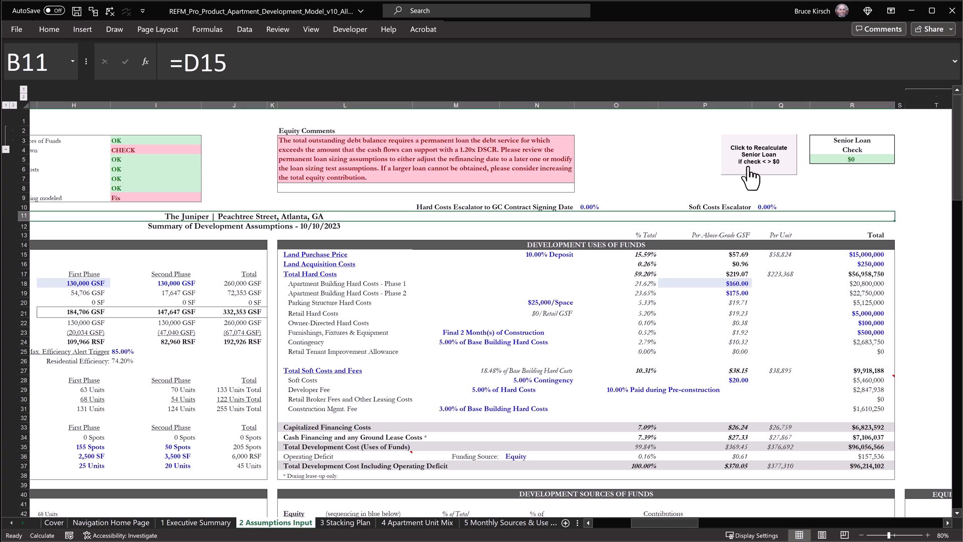
- Review the Model Checks and Equity Comments on the assumptions sheet after the loan recalculation
scroll(748, 168, left, 3)
scroll(748, 168, down, 1)
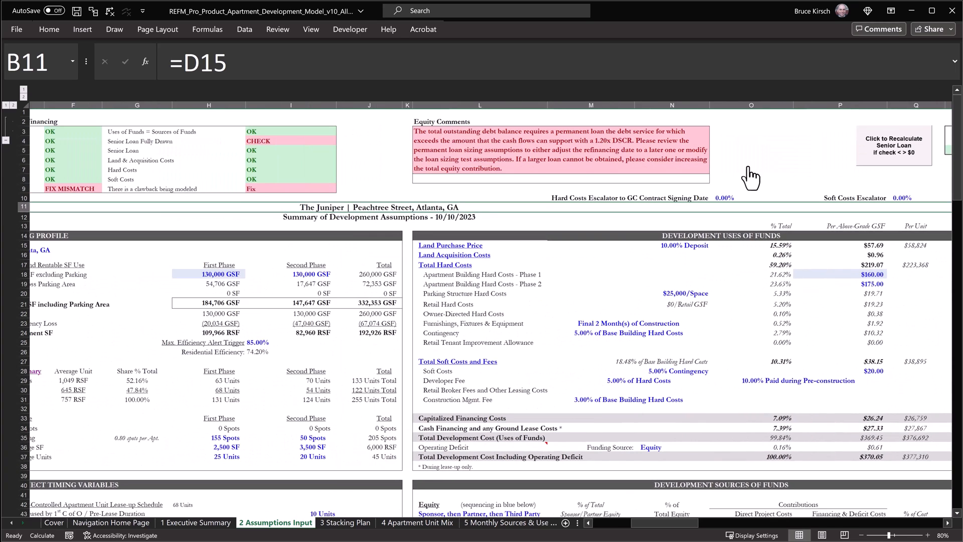
scroll(751, 177, left, 3)
scroll(751, 176, up, 1)
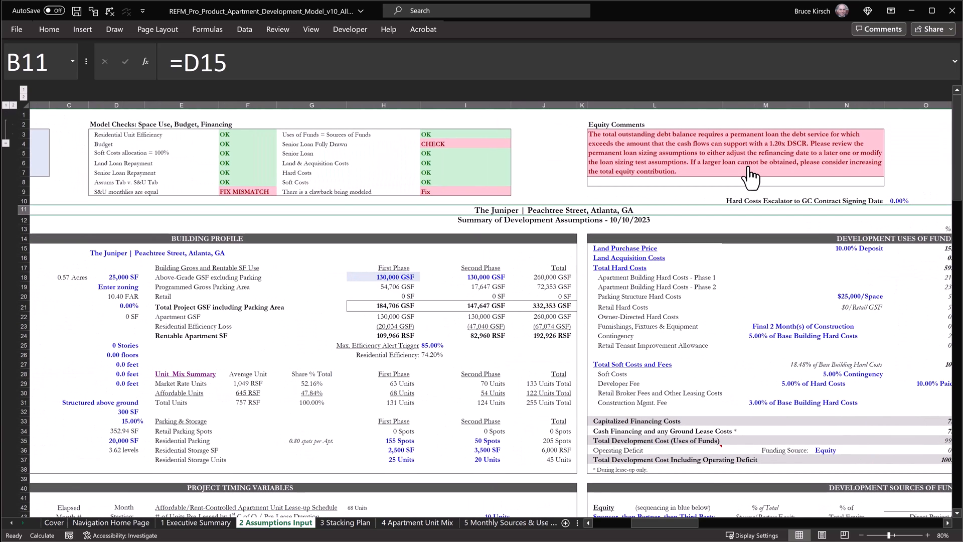
- Review the permanent loan refinancing checks and sizing tests, plus the Disposition and Pre-Tax Returns Summary sections on the assumptions sheet
scroll(751, 177, down, 1)
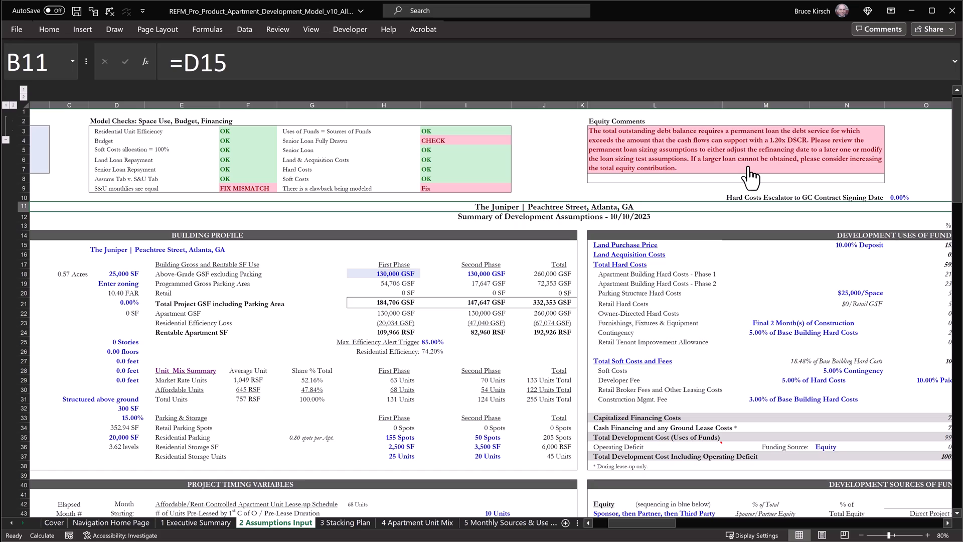
scroll(751, 177, right, 12)
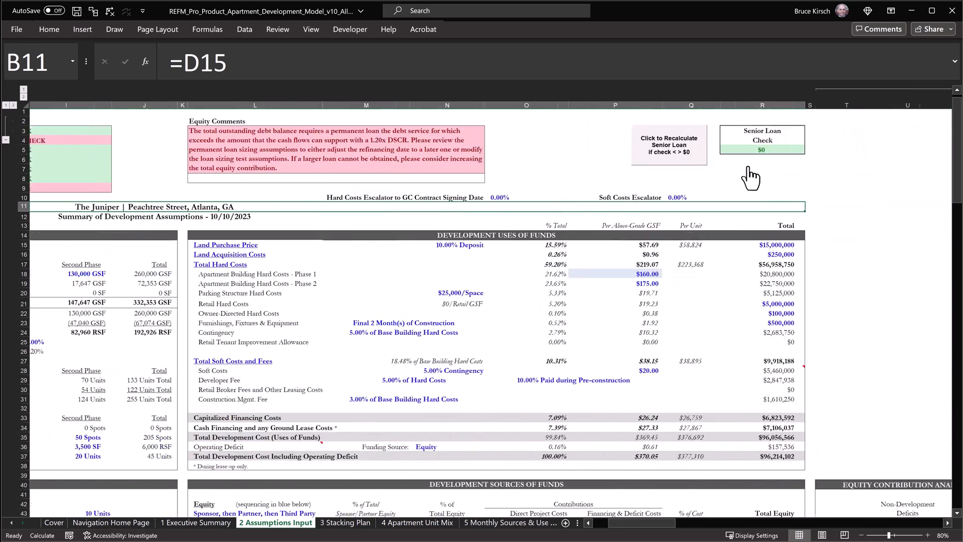
scroll(751, 177, right, 10)
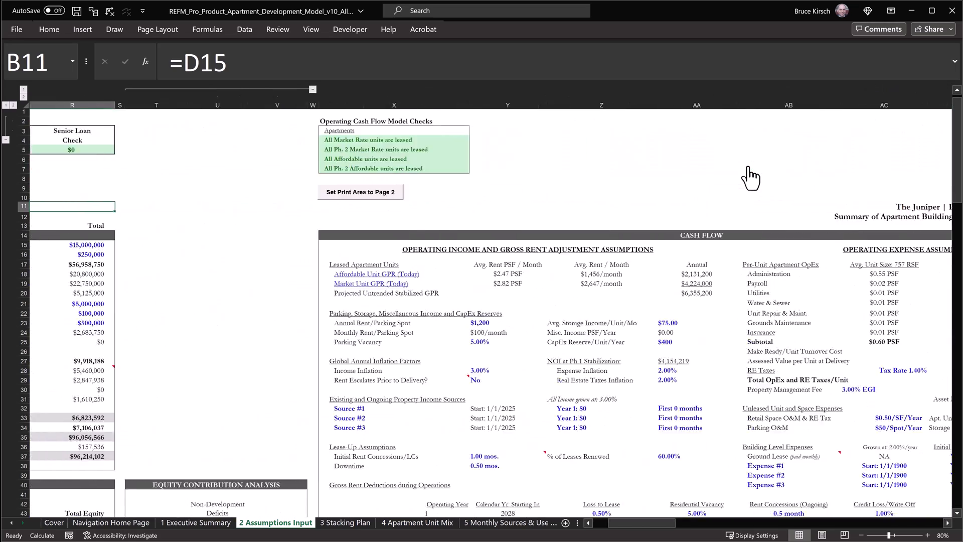
scroll(751, 176, right, 8)
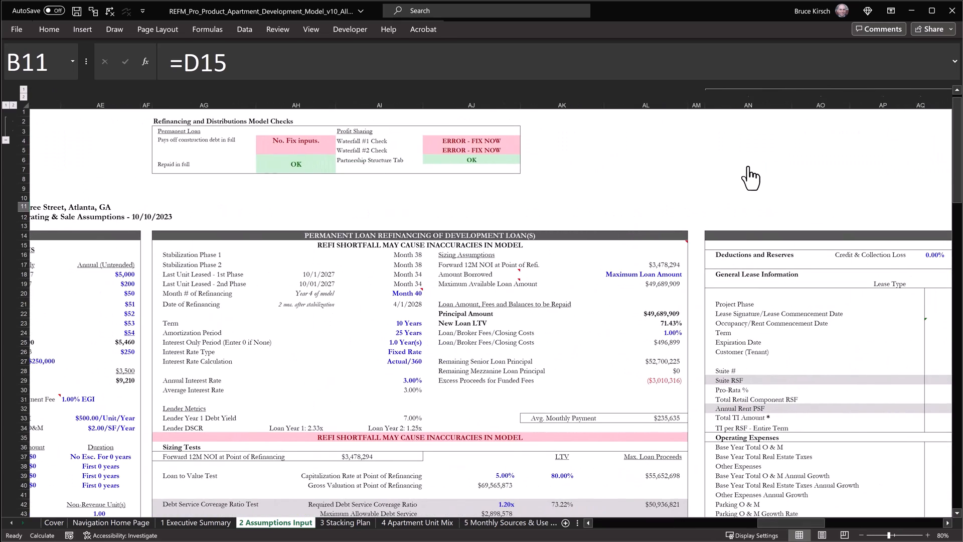
scroll(751, 176, down, 3)
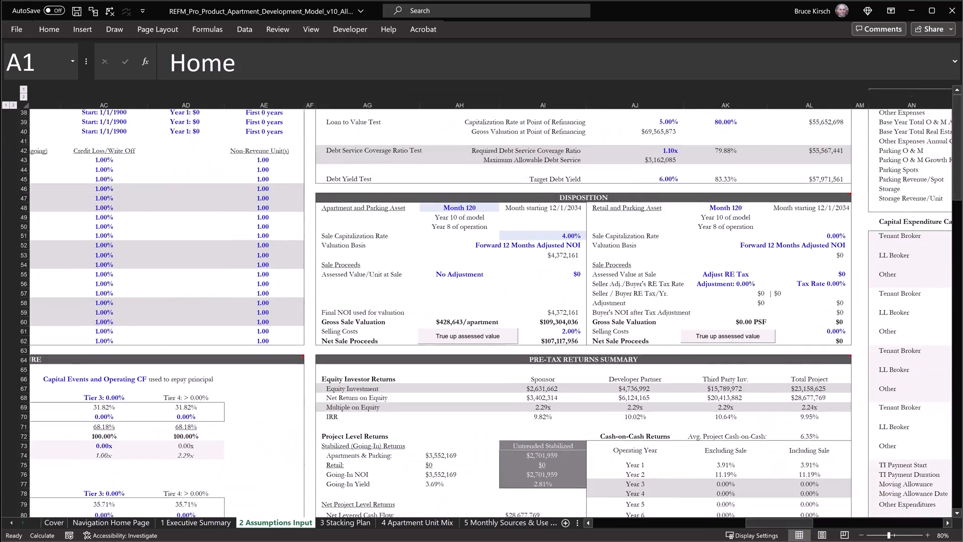
scroll(490, 312, down, 3)
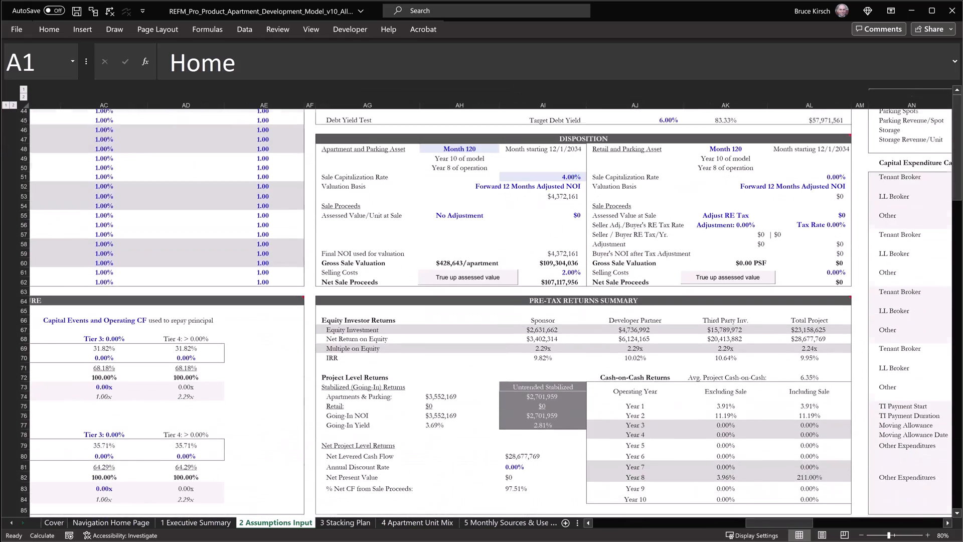